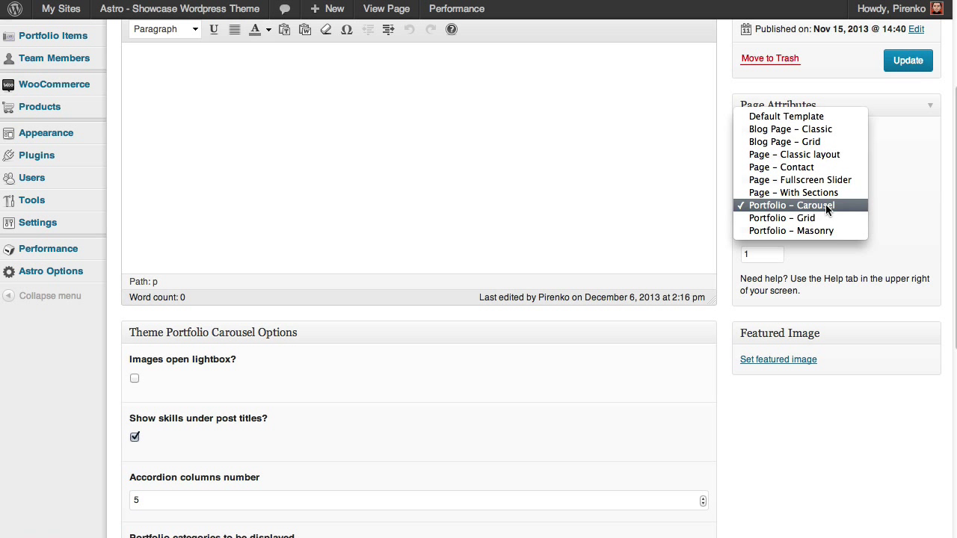
Step: Choose the Portfolio - Carousel template for the Carousel page and review the Theme Portfolio Carousel Options
{"action": "left_click", "coordinate": [828, 207]}
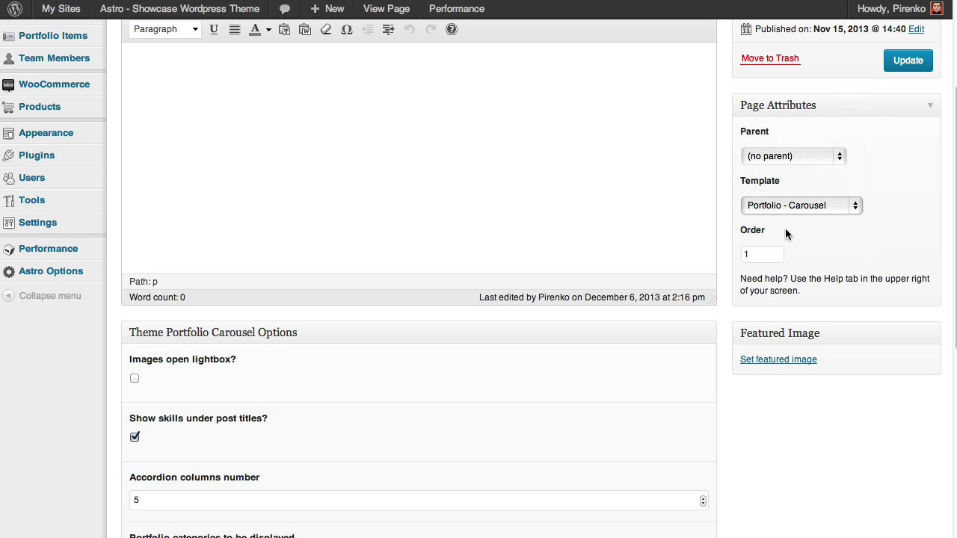
{"action": "scroll", "coordinate": [322, 327], "scroll_direction": "down", "scroll_amount": 3}
{"action": "scroll", "coordinate": [169, 256], "scroll_direction": "down", "scroll_amount": 3}
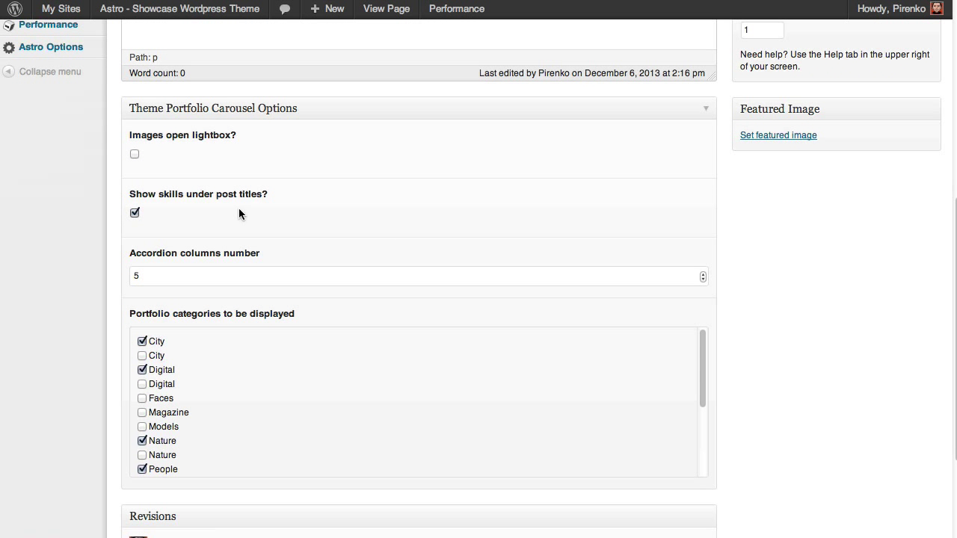
{"action": "scroll", "coordinate": [319, 207], "scroll_direction": "down", "scroll_amount": 1}
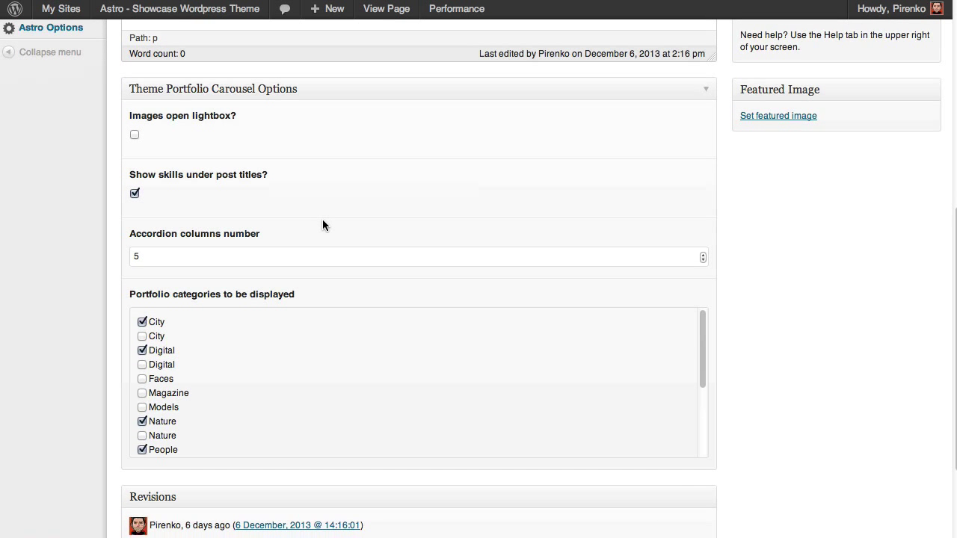
{"action": "scroll", "coordinate": [322, 224], "scroll_direction": "up", "scroll_amount": 1}
{"action": "scroll", "coordinate": [322, 225], "scroll_direction": "up", "scroll_amount": 10}
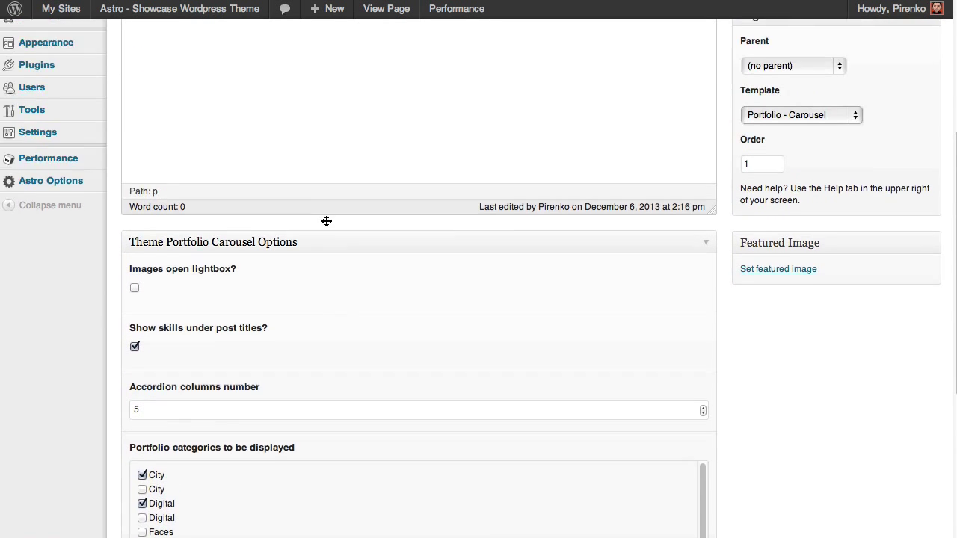
{"action": "scroll", "coordinate": [326, 220], "scroll_direction": "up", "scroll_amount": 1}
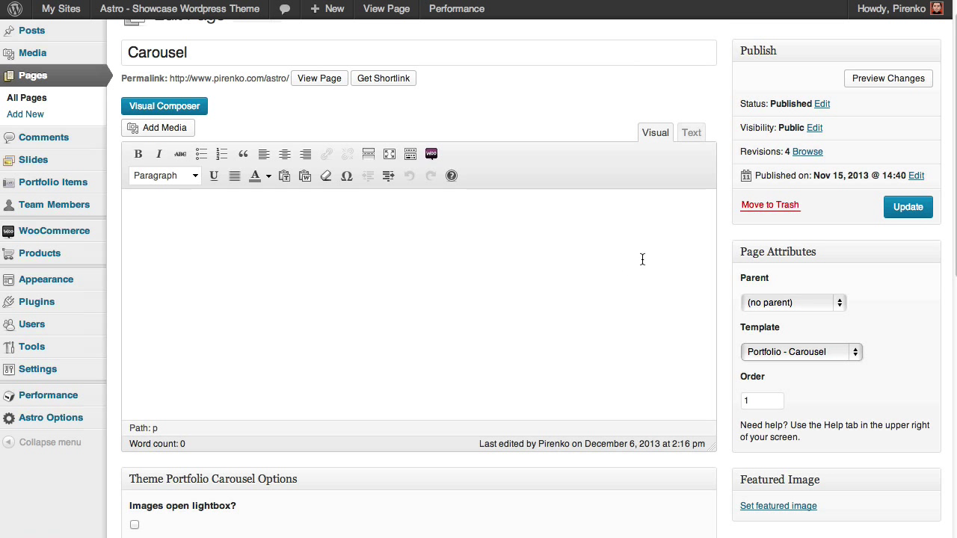
{"action": "scroll", "coordinate": [809, 355], "scroll_direction": "down", "scroll_amount": 6}
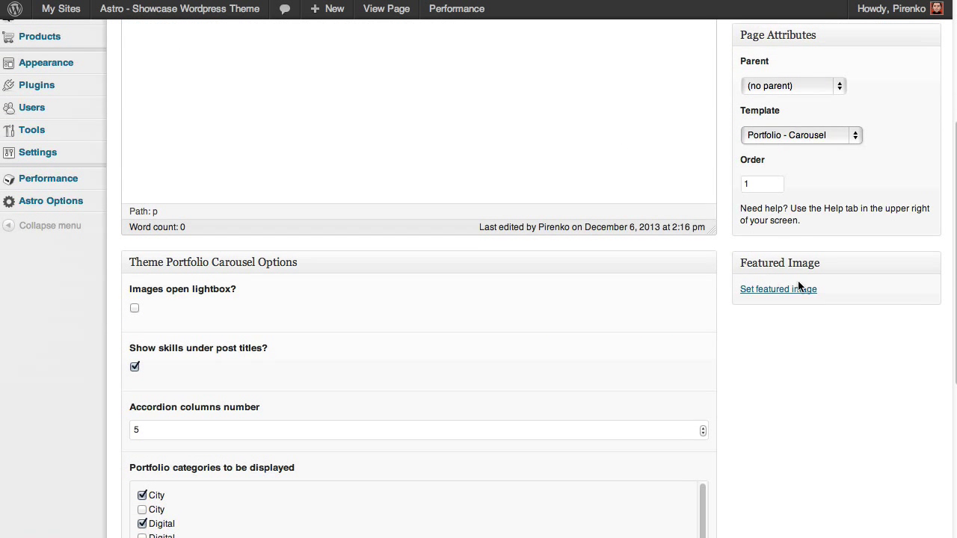
Step: Switch the page template to Blog Page - Grid and review the Theme Grid Blog Page Options
{"action": "left_click", "coordinate": [791, 145]}
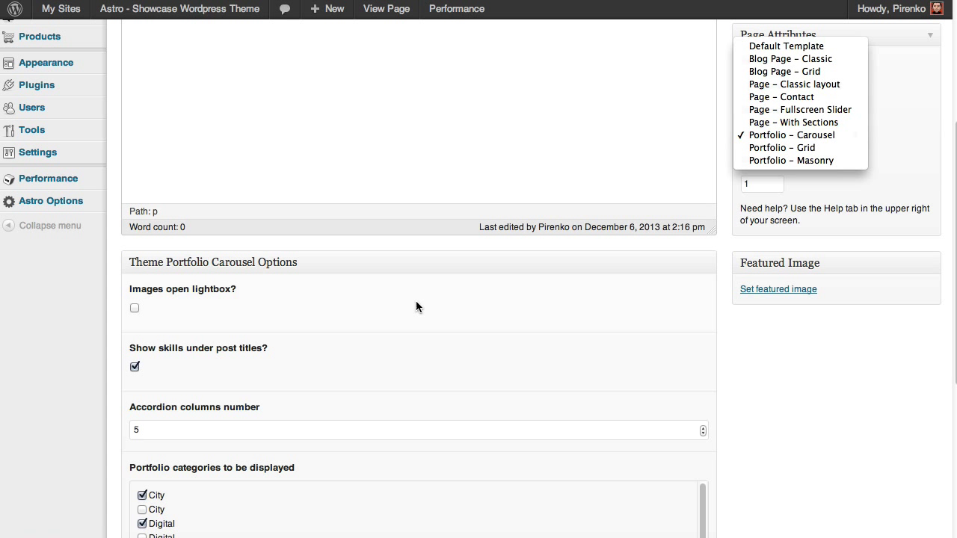
{"action": "left_click", "coordinate": [821, 71]}
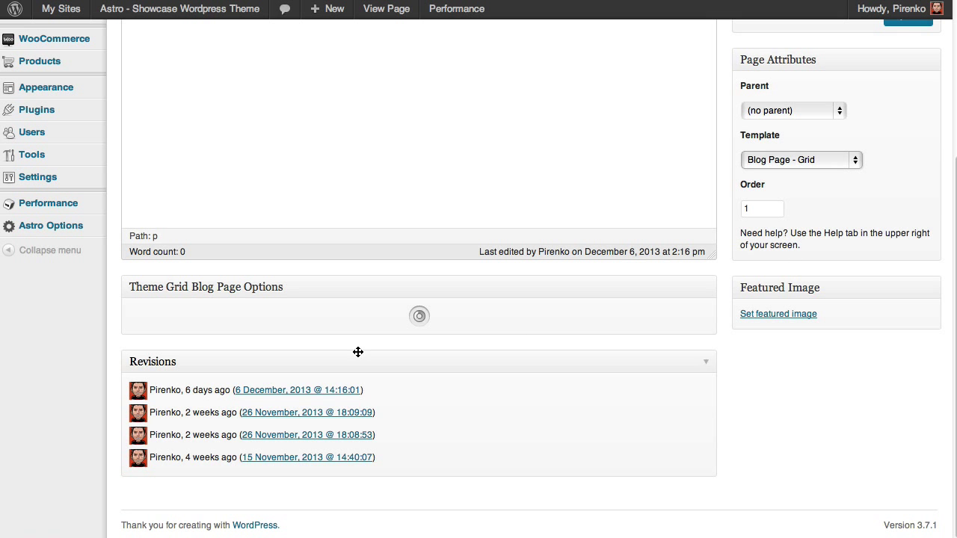
{"action": "scroll", "coordinate": [387, 327], "scroll_direction": "down", "scroll_amount": 4}
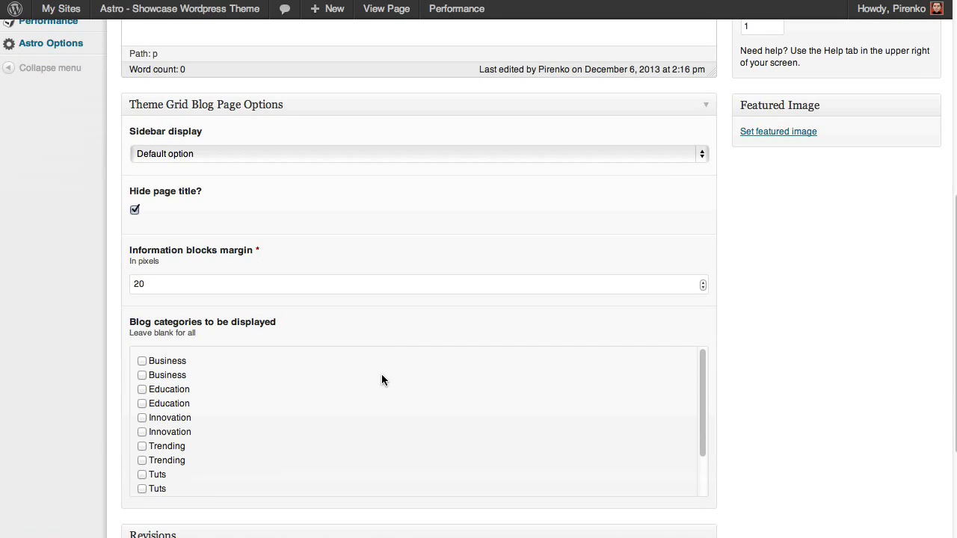
{"action": "scroll", "coordinate": [382, 380], "scroll_direction": "up", "scroll_amount": 5}
{"action": "scroll", "coordinate": [411, 360], "scroll_direction": "up", "scroll_amount": 1}
Step: Switch the page template to Page - Contact and look at the Theme Contact Page Options
{"action": "left_click", "coordinate": [773, 208]}
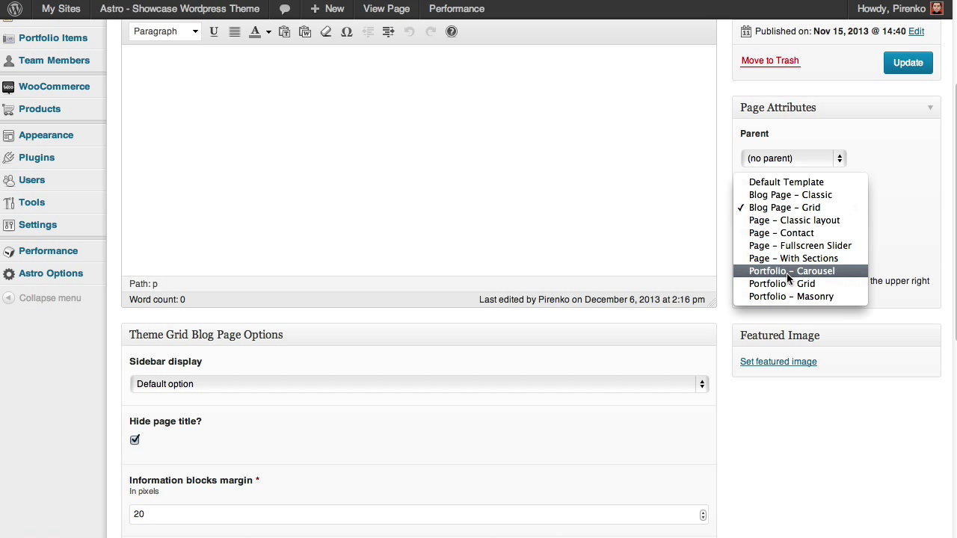
{"action": "left_click", "coordinate": [788, 232]}
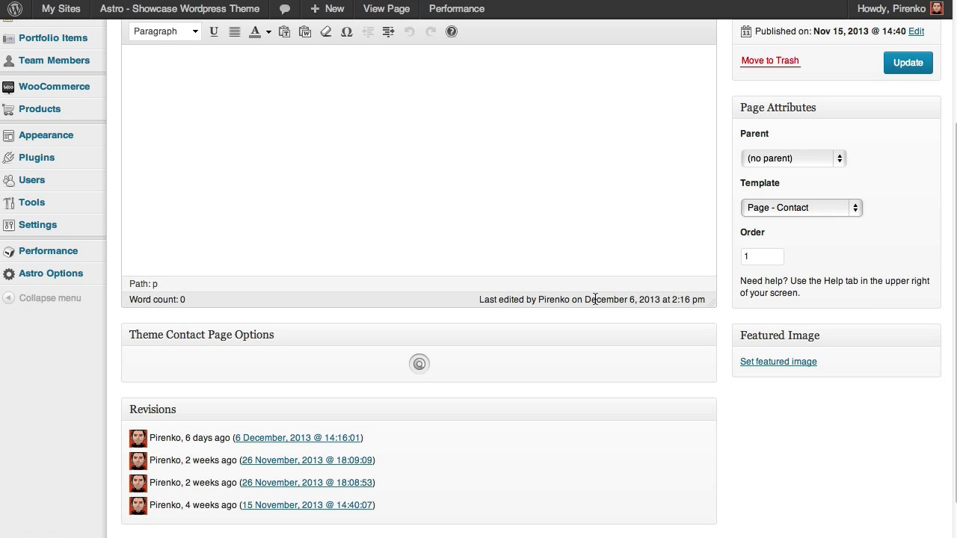
{"action": "scroll", "coordinate": [419, 374], "scroll_direction": "down", "scroll_amount": 2}
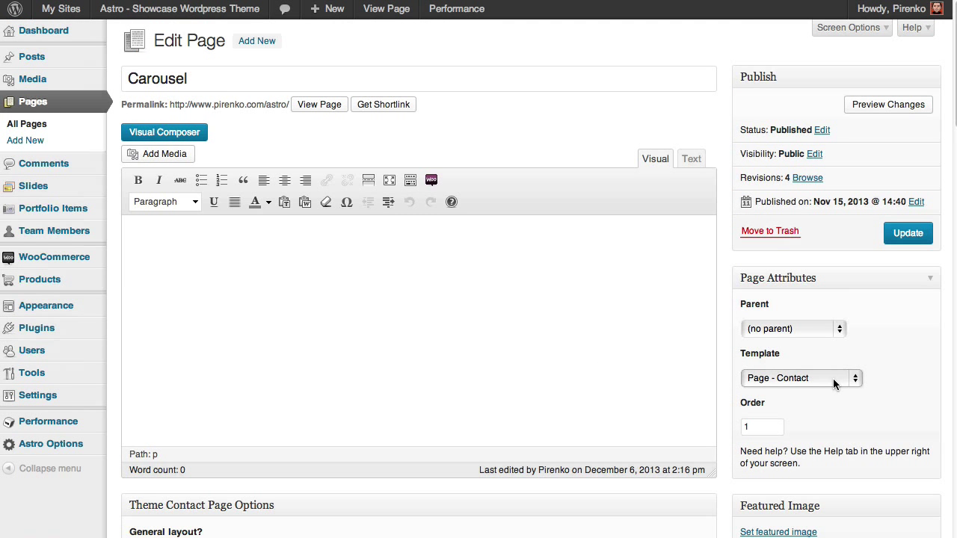
Step: Leave the Carousel page without updating it and open the list of all pages
{"action": "mouse_move", "coordinate": [186, 10]}
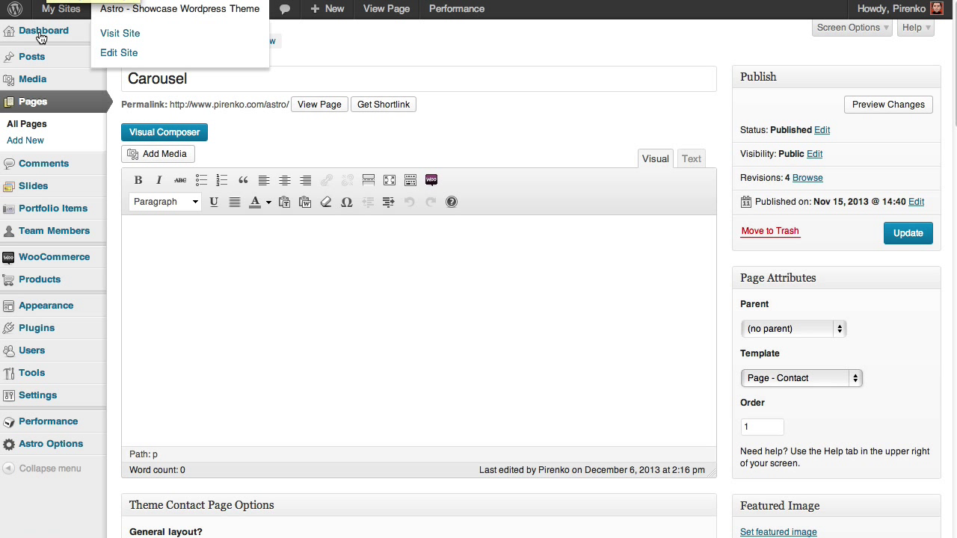
{"action": "left_click", "coordinate": [54, 125]}
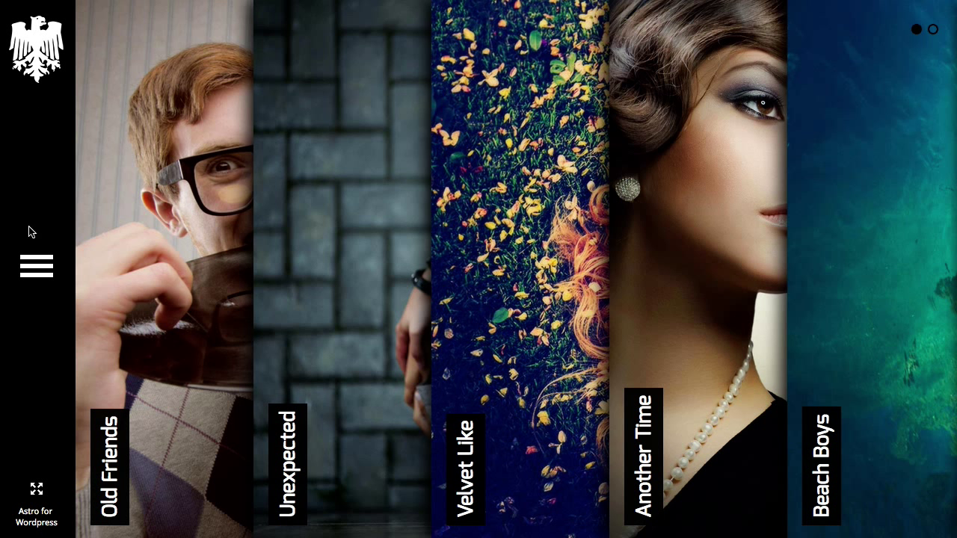
Step: On the live carousel page, look at the site's navigation menu and open the Velvet Like project
{"action": "left_click", "coordinate": [32, 267]}
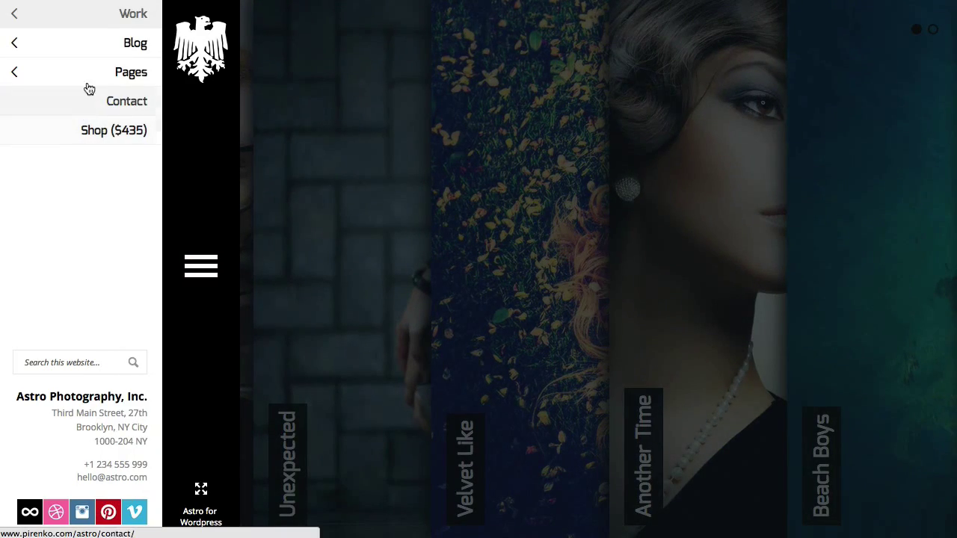
{"action": "left_click", "coordinate": [314, 241]}
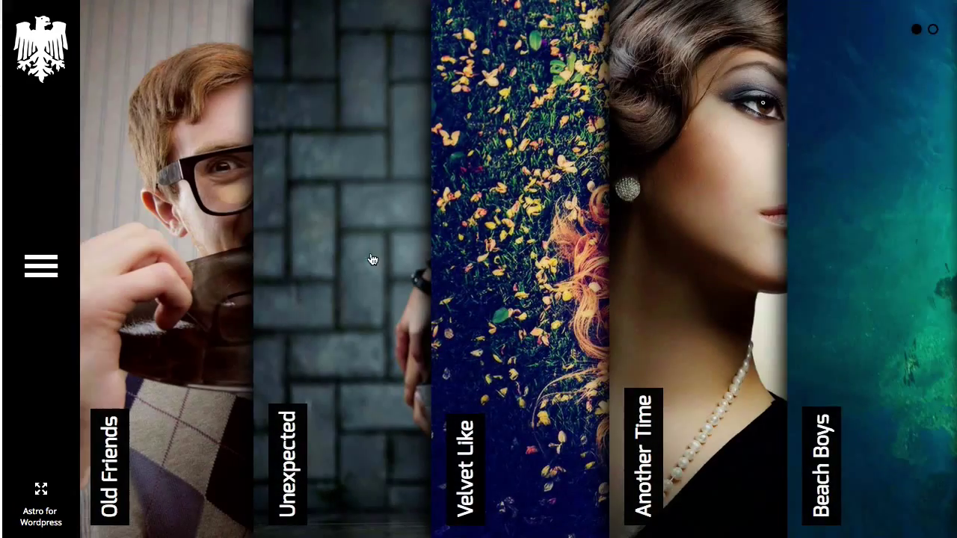
{"action": "left_click", "coordinate": [522, 208]}
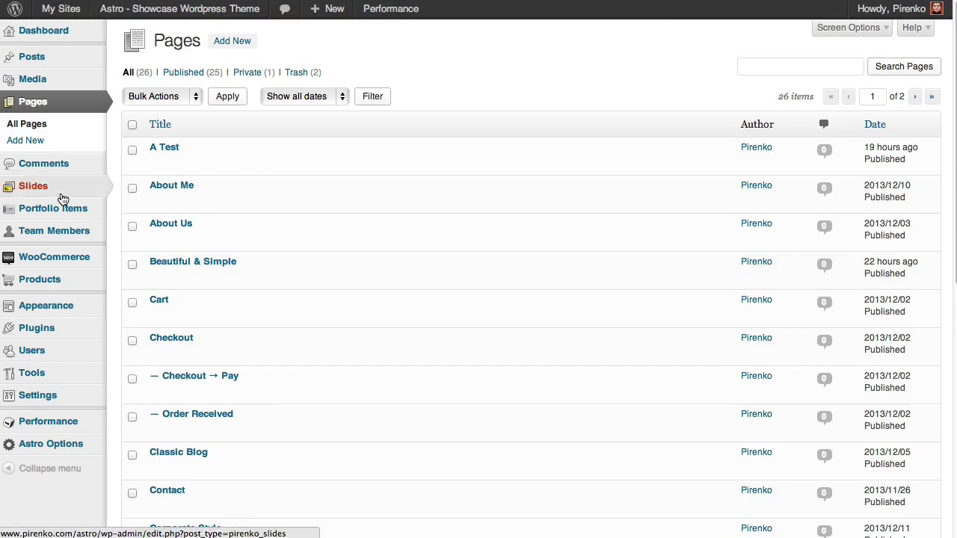
Step: Open the list of all portfolio items in the site administration and look through its first page
{"action": "mouse_move", "coordinate": [63, 220]}
{"action": "left_click", "coordinate": [147, 209]}
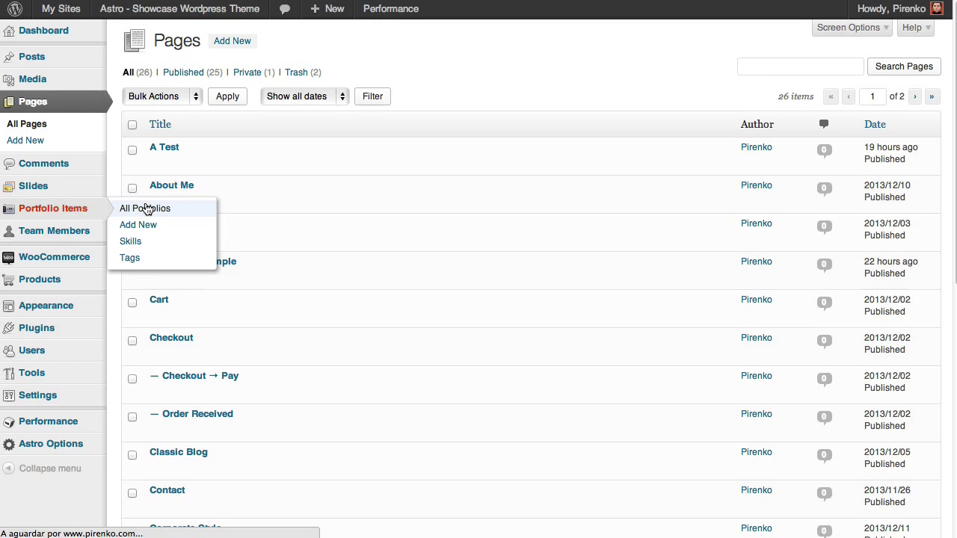
{"action": "scroll", "coordinate": [332, 215], "scroll_direction": "down", "scroll_amount": 5}
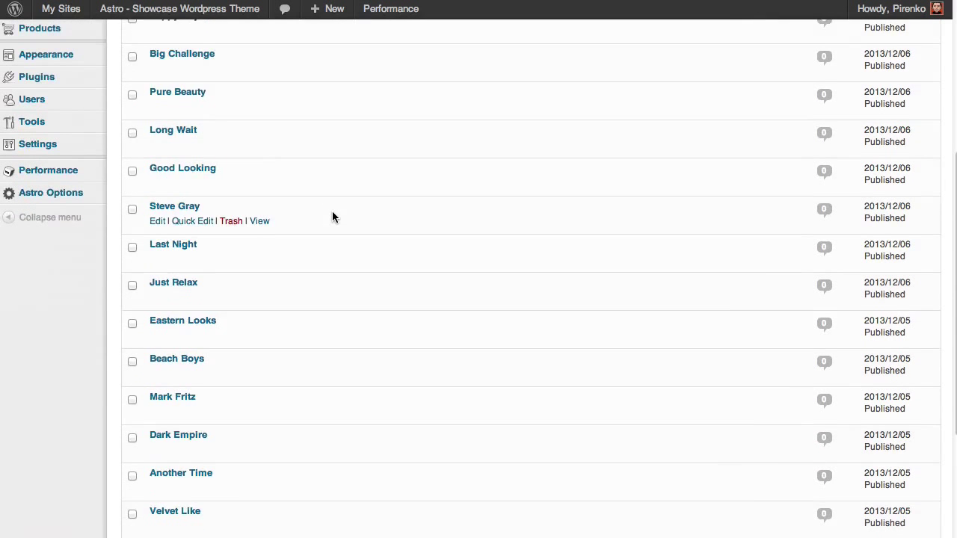
{"action": "scroll", "coordinate": [331, 213], "scroll_direction": "down", "scroll_amount": 4}
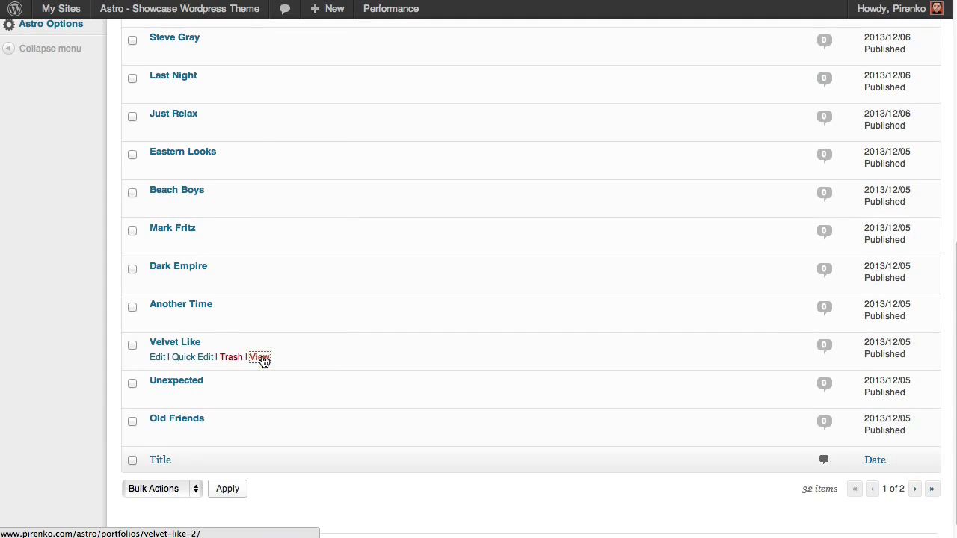
{"action": "left_click", "coordinate": [285, 8]}
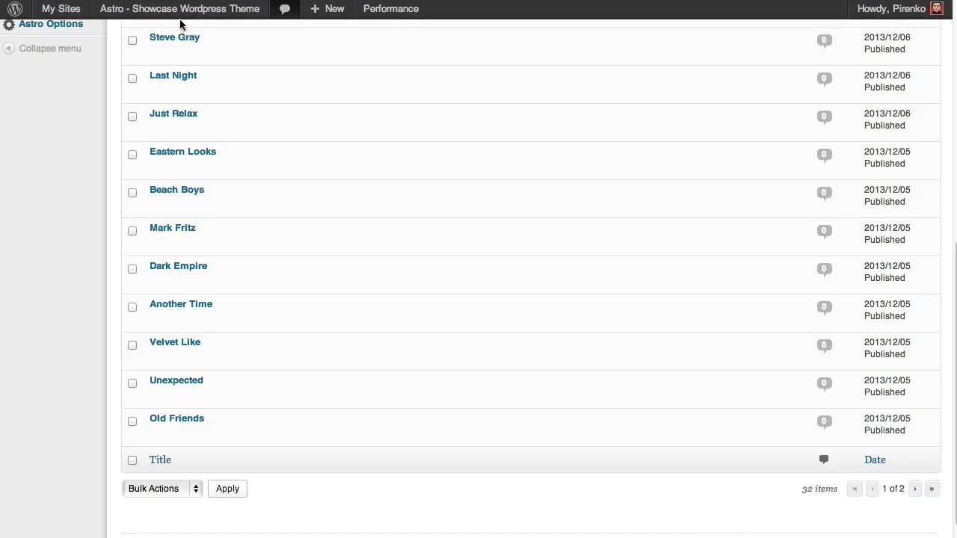
{"action": "scroll", "coordinate": [379, 365], "scroll_direction": "down", "scroll_amount": 1}
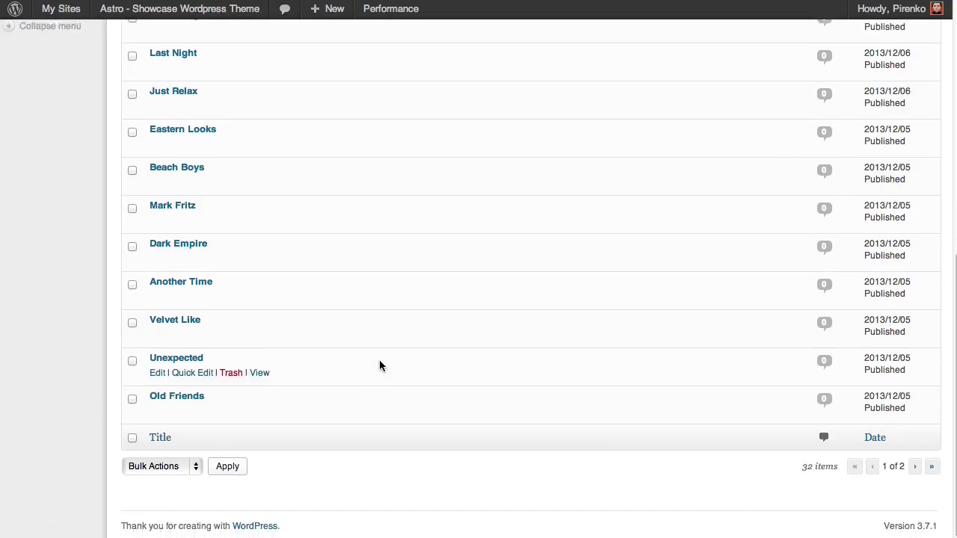
{"action": "scroll", "coordinate": [833, 506], "scroll_direction": "up", "scroll_amount": 10}
{"action": "scroll", "coordinate": [845, 429], "scroll_direction": "down", "scroll_amount": 10}
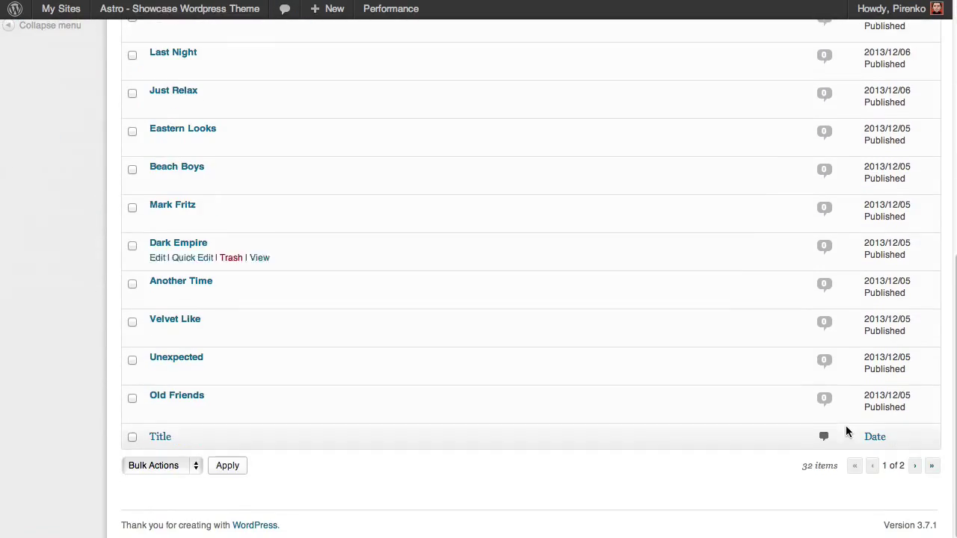
Step: Go to the second page of the portfolio items list and locate the Velvet Like entry
{"action": "left_click", "coordinate": [916, 469]}
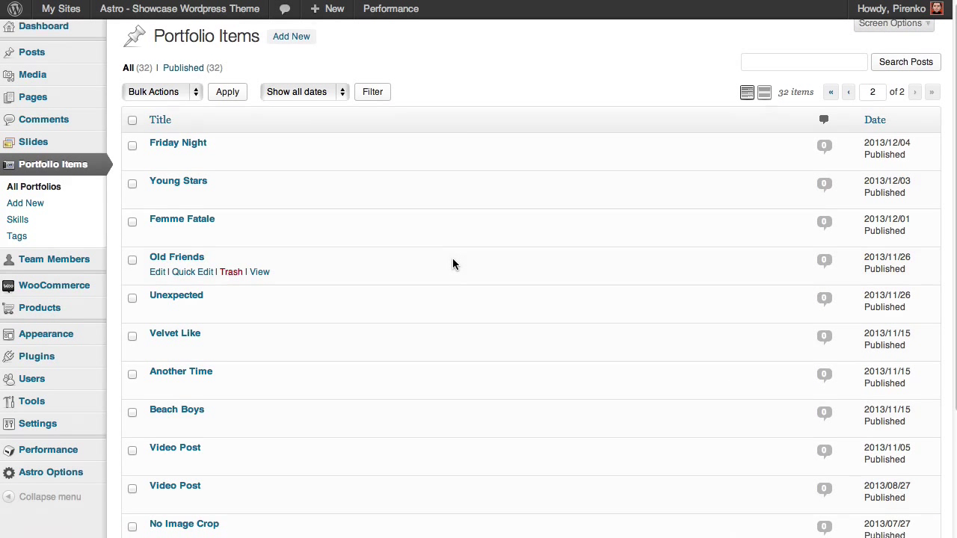
{"action": "scroll", "coordinate": [452, 262], "scroll_direction": "down", "scroll_amount": 1}
{"action": "scroll", "coordinate": [452, 263], "scroll_direction": "down", "scroll_amount": 1}
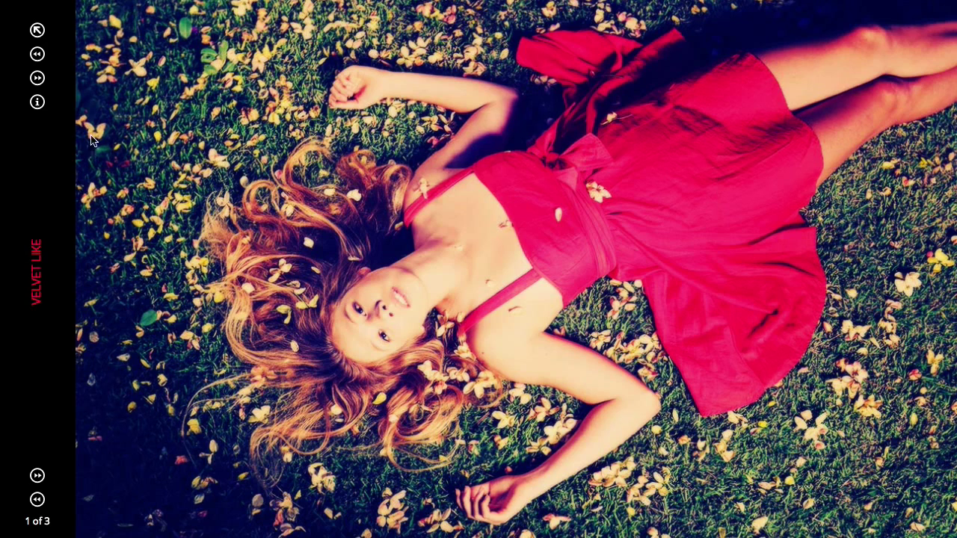
Step: Show the Velvet Like project's information on the live site and read through it
{"action": "left_click", "coordinate": [37, 103]}
{"action": "left_click", "coordinate": [518, 177]}
{"action": "scroll", "coordinate": [254, 271], "scroll_direction": "down", "scroll_amount": 2}
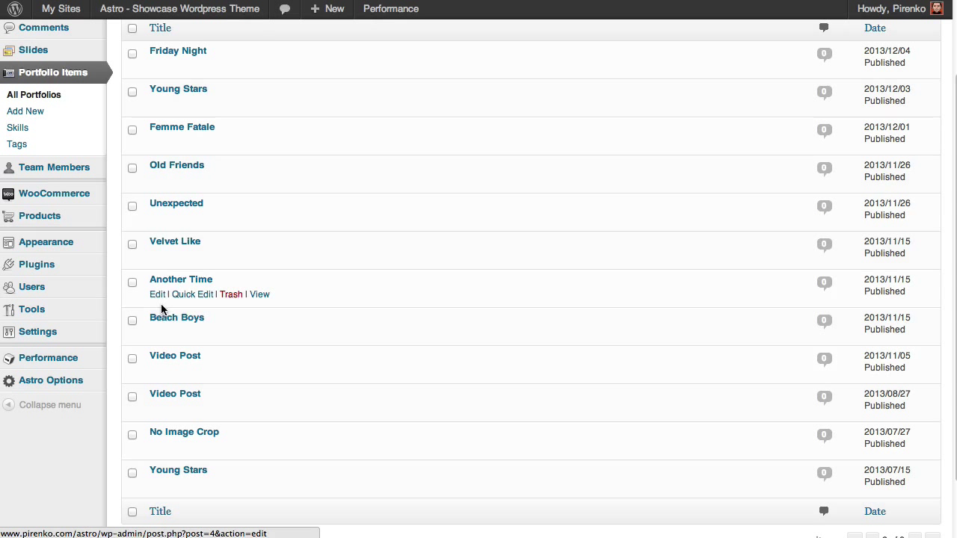
Step: Open the Velvet Like portfolio item dated 2013/11/15 for editing and compare it with its live project page
{"action": "left_click", "coordinate": [158, 258]}
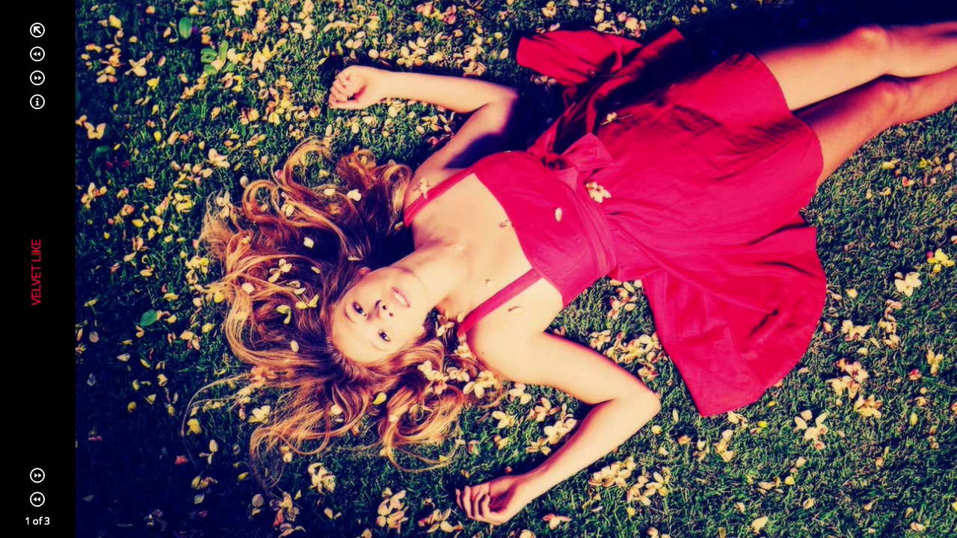
{"action": "left_click", "coordinate": [376, 205]}
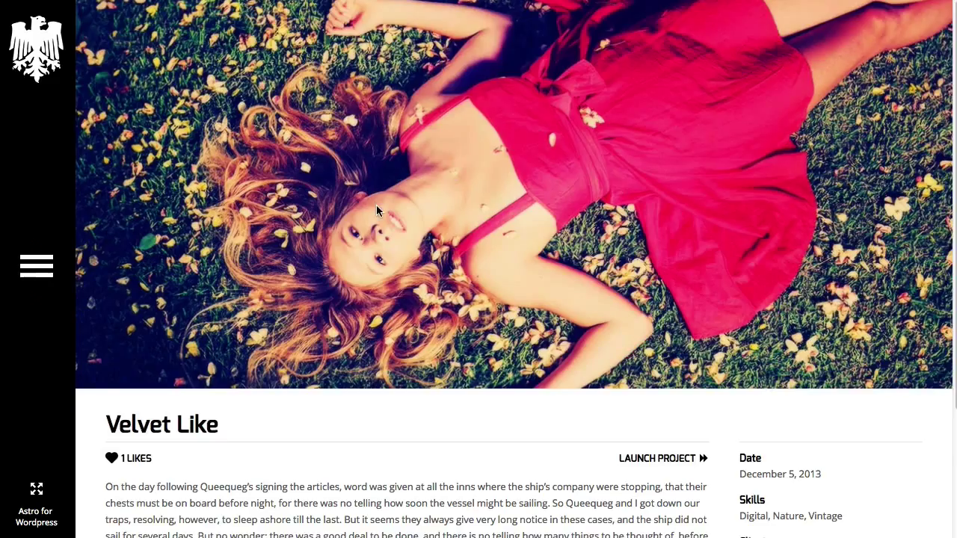
{"action": "scroll", "coordinate": [376, 205], "scroll_direction": "down", "scroll_amount": 3}
{"action": "scroll", "coordinate": [376, 205], "scroll_direction": "up", "scroll_amount": 3}
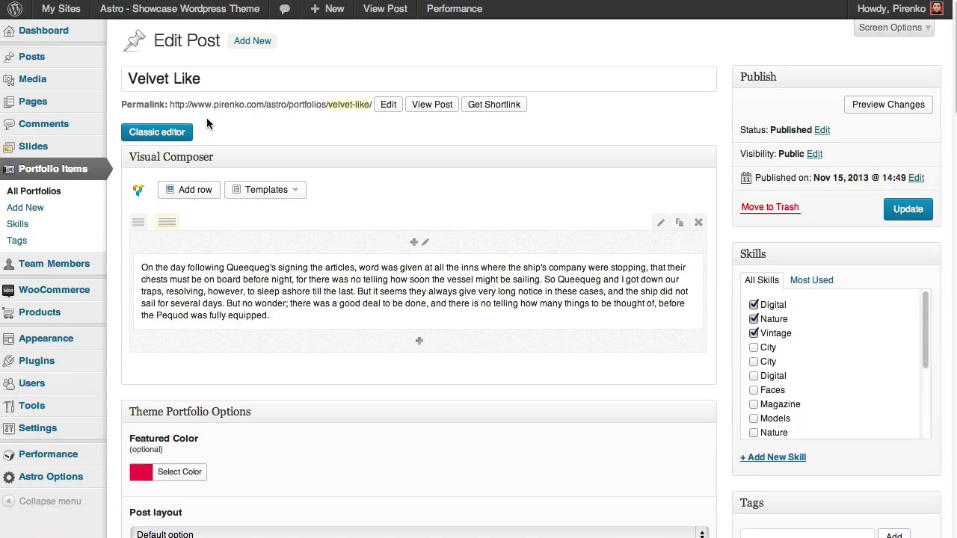
Step: Review Velvet Like's Theme Portfolio Options and its available post layouts, keeping Post layout at Default option
{"action": "scroll", "coordinate": [343, 228], "scroll_direction": "down", "scroll_amount": 8}
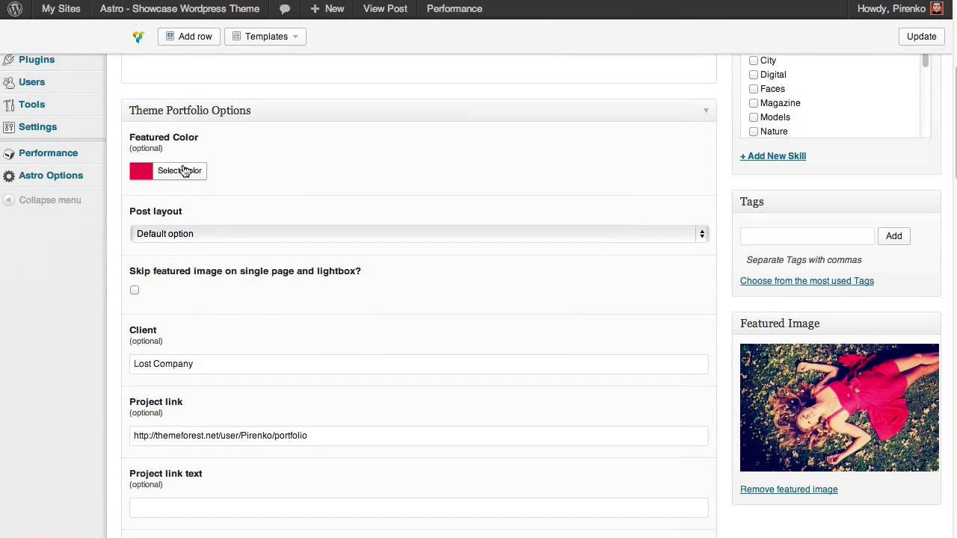
{"action": "scroll", "coordinate": [192, 295], "scroll_direction": "down", "scroll_amount": 6}
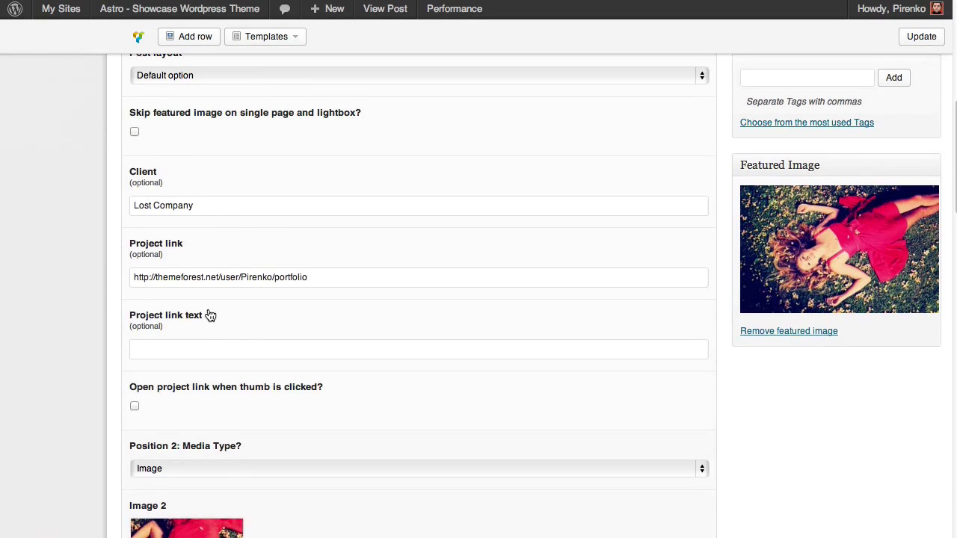
{"action": "scroll", "coordinate": [219, 296], "scroll_direction": "down", "scroll_amount": 9}
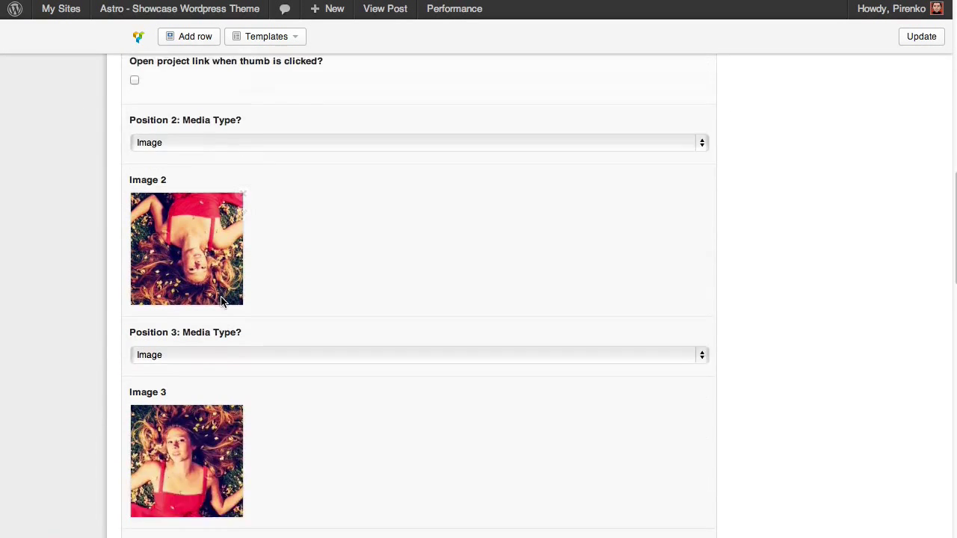
{"action": "scroll", "coordinate": [221, 301], "scroll_direction": "up", "scroll_amount": 15}
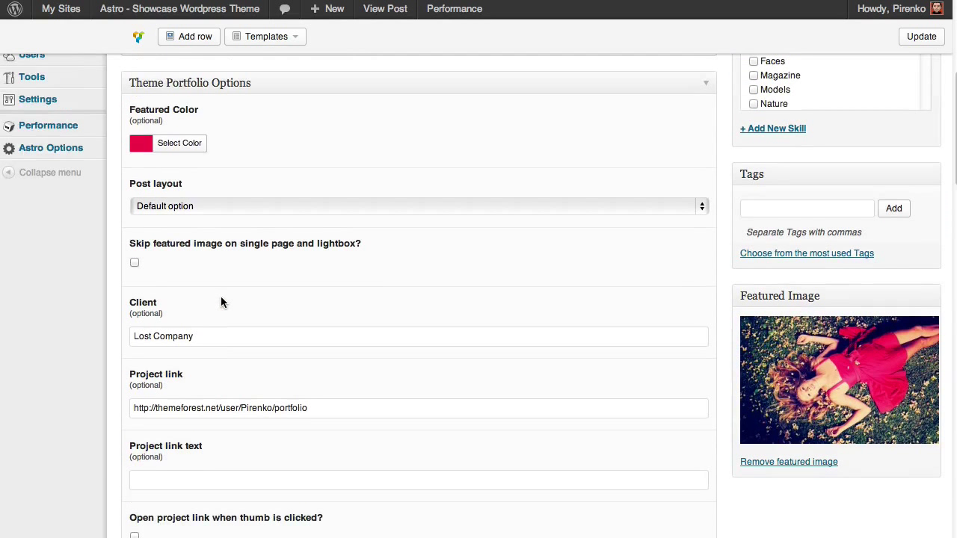
{"action": "left_click", "coordinate": [323, 206]}
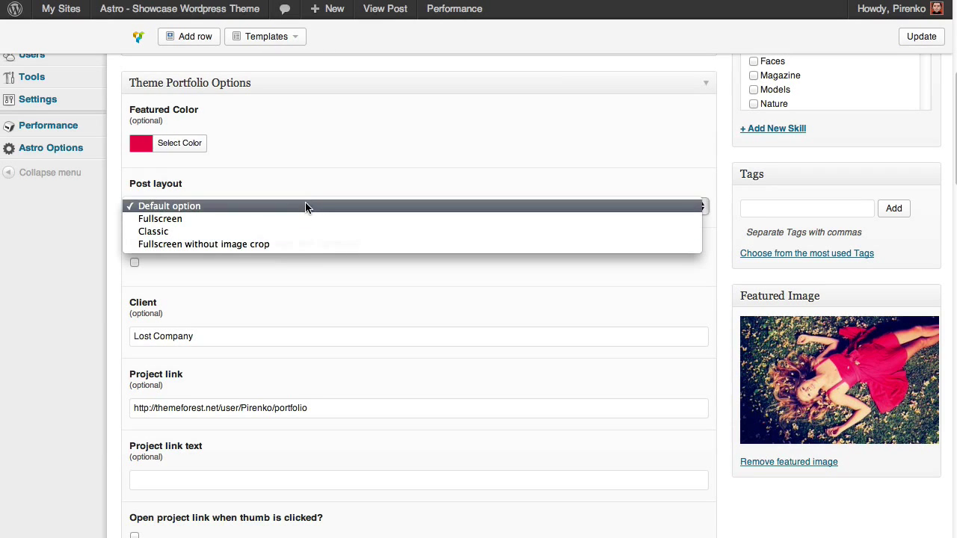
{"action": "left_click", "coordinate": [305, 206]}
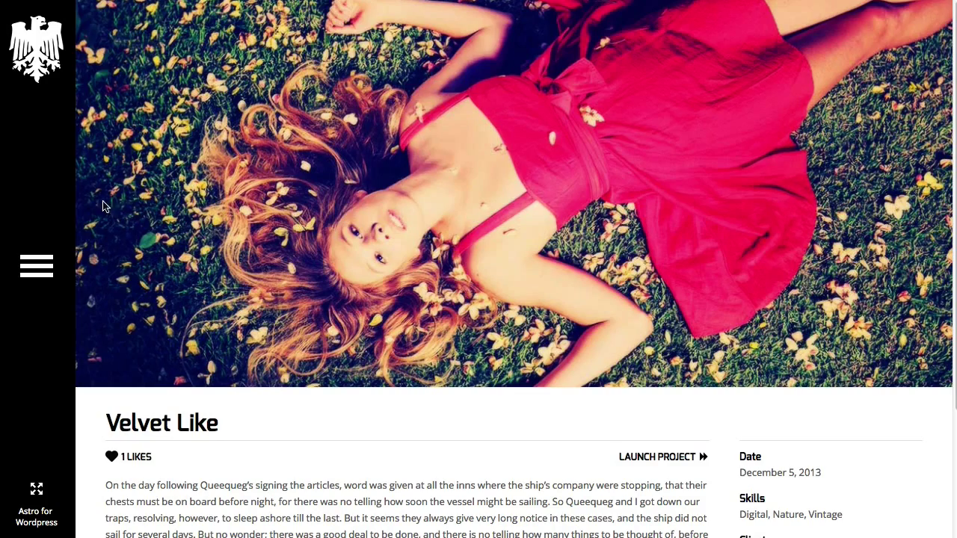
Step: Open the Carousel Portfolio page on the live site and browse through its items
{"action": "left_click", "coordinate": [37, 263]}
{"action": "left_click", "coordinate": [99, 17]}
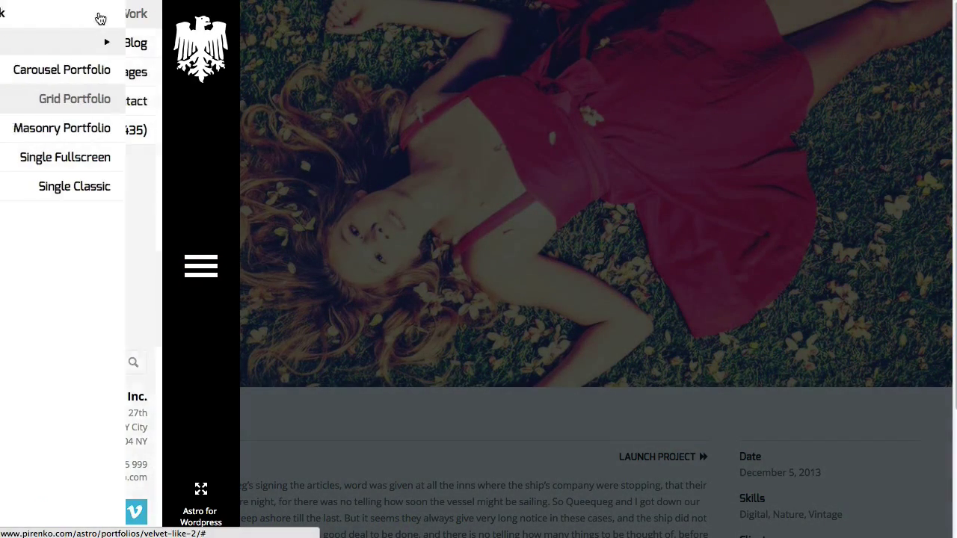
{"action": "left_click", "coordinate": [104, 69]}
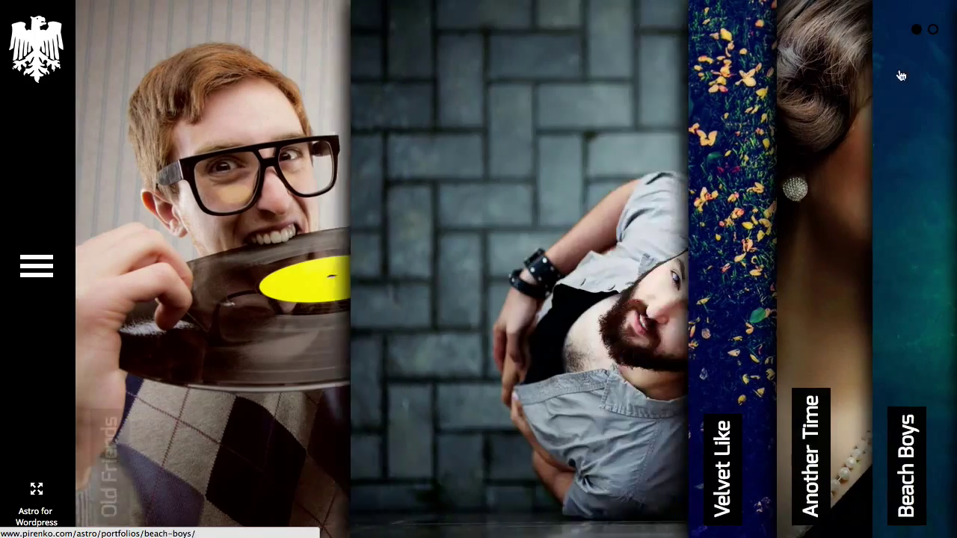
{"action": "scroll", "coordinate": [901, 76], "scroll_direction": "down", "scroll_amount": 5}
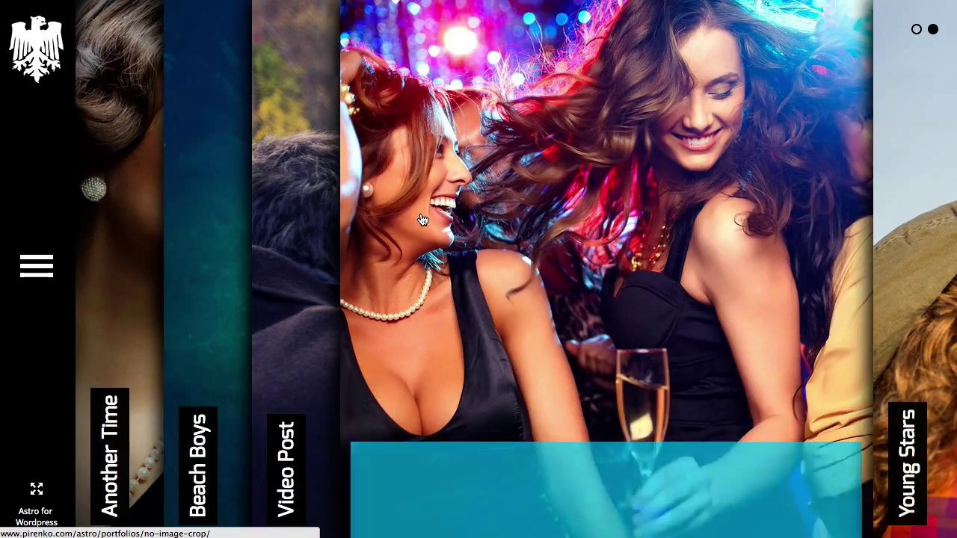
Step: View all three images of the No Image Crop project in the carousel and return to the portfolio
{"action": "left_click", "coordinate": [471, 442]}
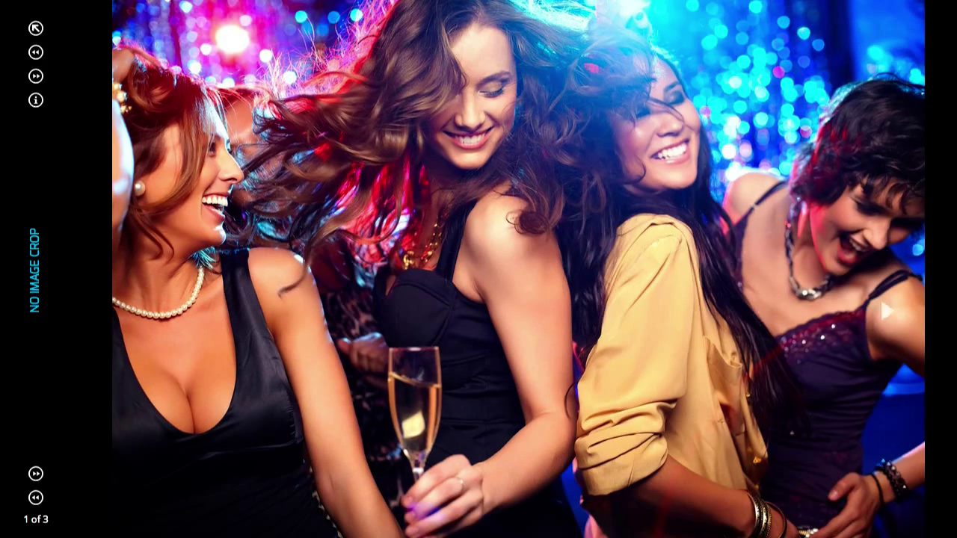
{"action": "left_click", "coordinate": [878, 284]}
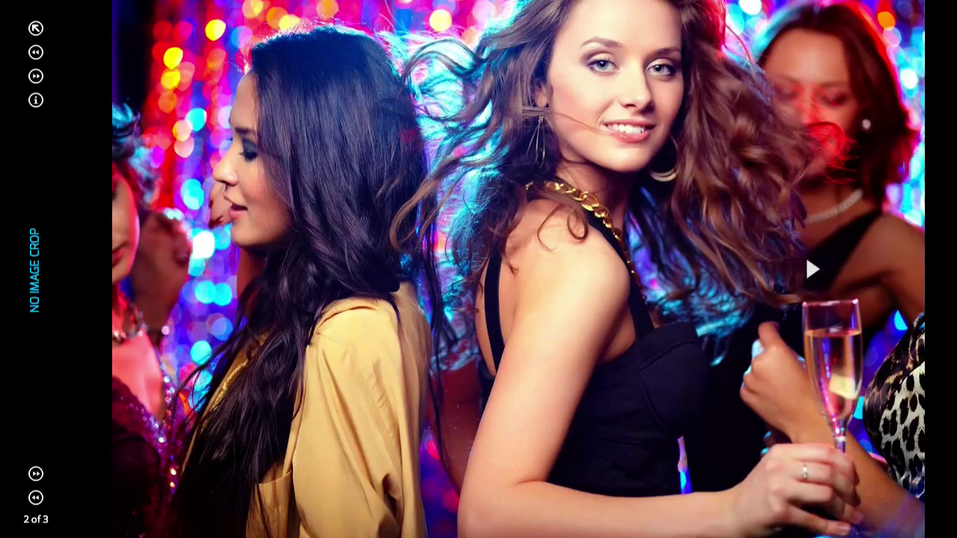
{"action": "left_click", "coordinate": [812, 269]}
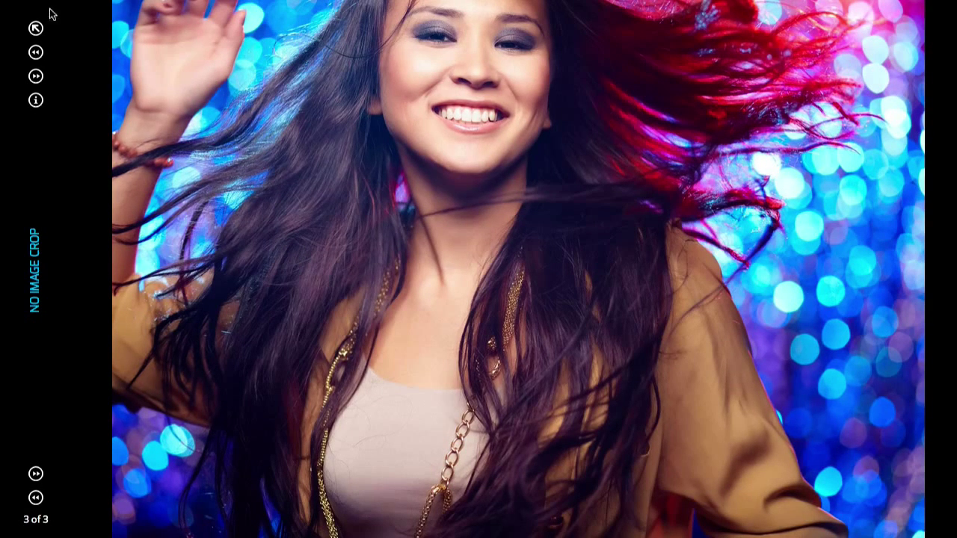
{"action": "left_click", "coordinate": [36, 28]}
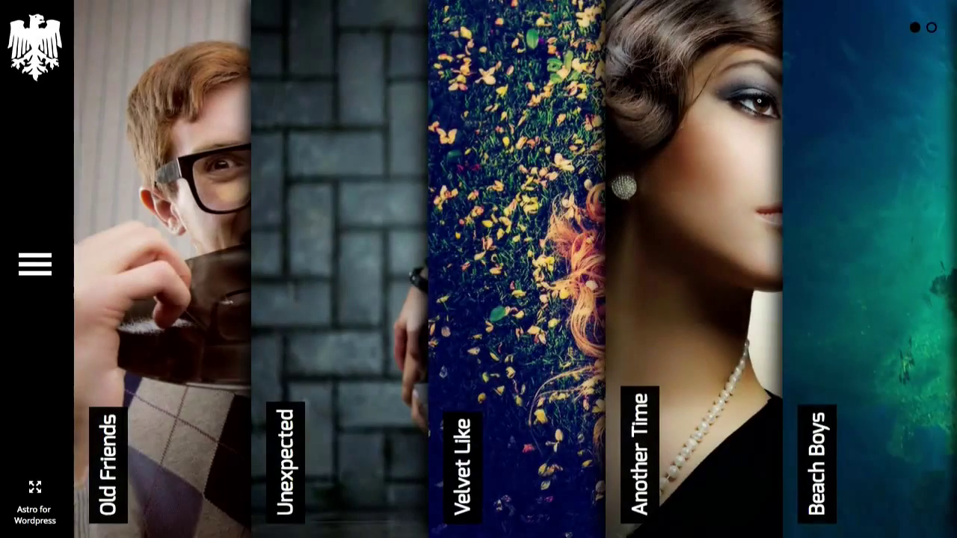
Step: Go from the Work submenu to the Blog submenu on the live site and open the Grid Blog page
{"action": "left_click", "coordinate": [35, 263]}
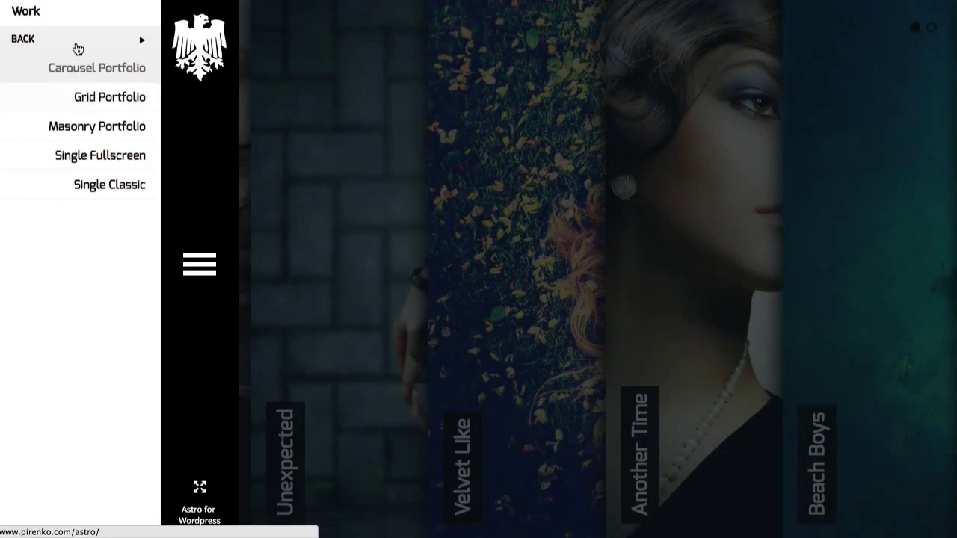
{"action": "left_click", "coordinate": [78, 48]}
{"action": "left_click", "coordinate": [78, 48]}
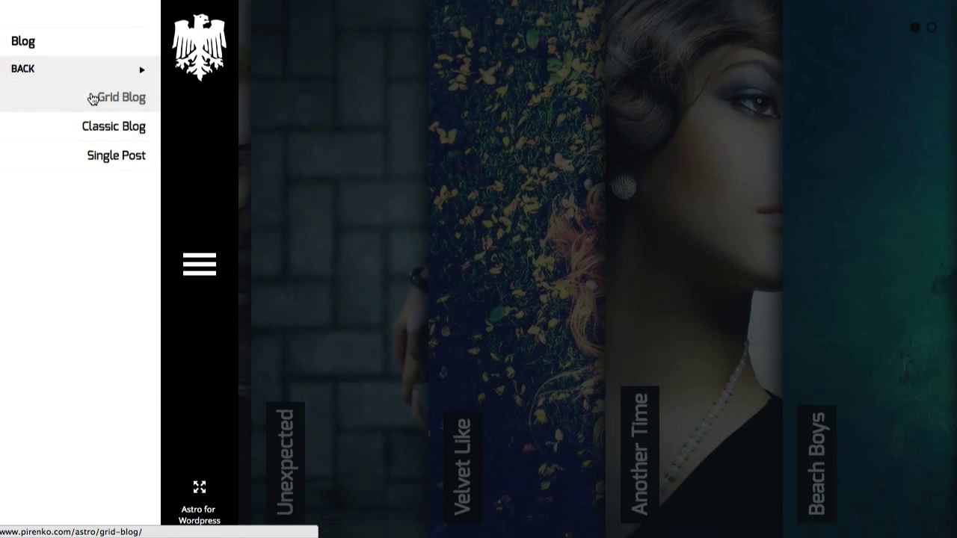
{"action": "left_click", "coordinate": [93, 99]}
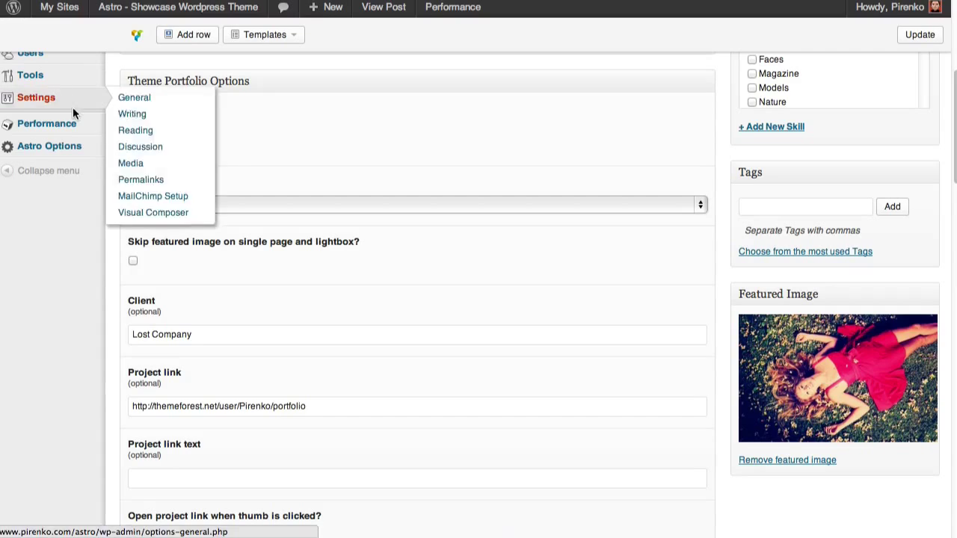
Step: Find the Classic Blog page in the WordPress admin's list of pages and open it for editing
{"action": "scroll", "coordinate": [73, 109], "scroll_direction": "up", "scroll_amount": 5}
{"action": "left_click", "coordinate": [125, 105]}
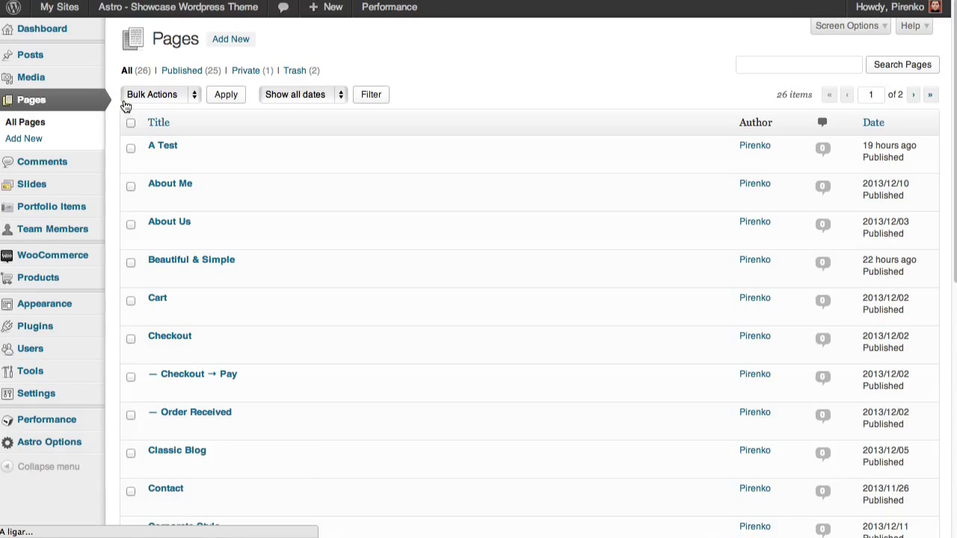
{"action": "scroll", "coordinate": [179, 168], "scroll_direction": "down", "scroll_amount": 5}
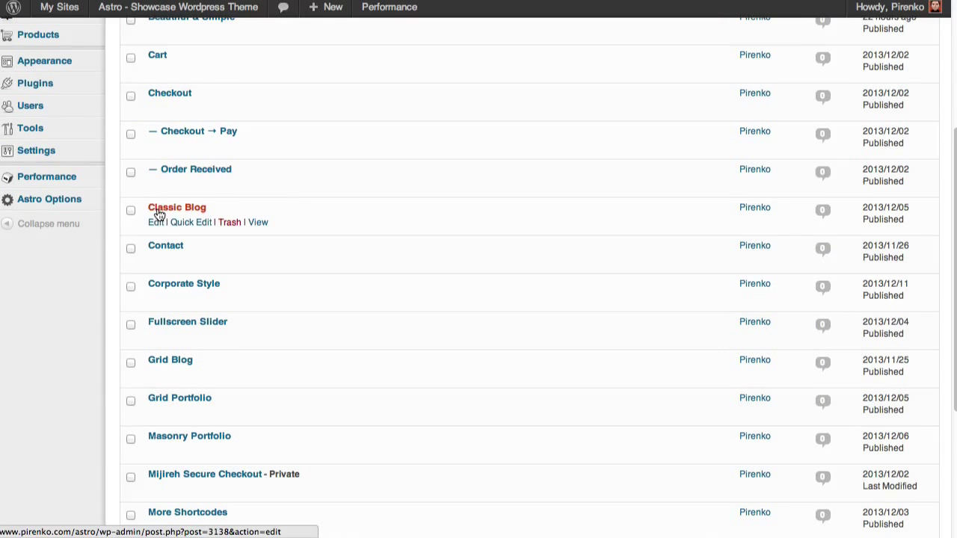
{"action": "left_click", "coordinate": [156, 222]}
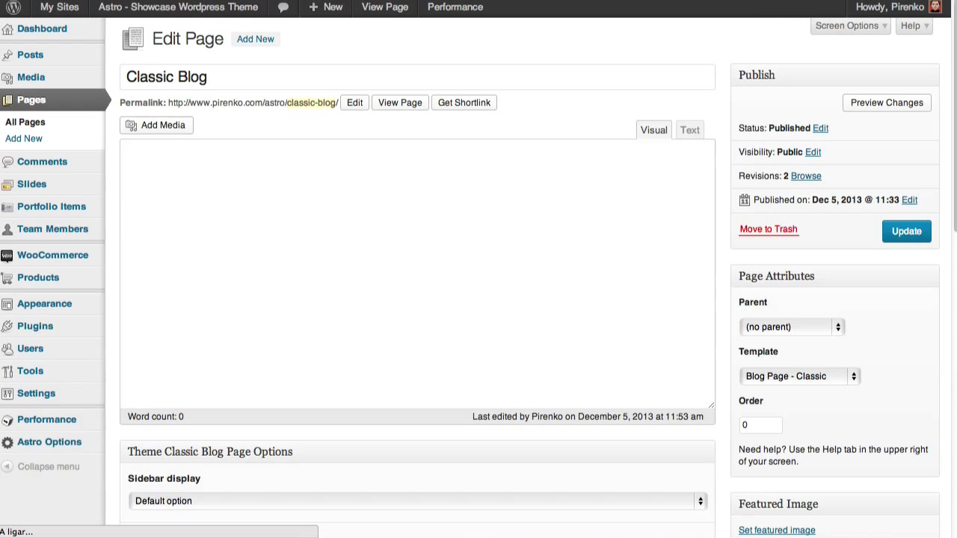
Step: Switch the Classic Blog page's template to Blog Page - Grid and review its grid blog options and the available templates
{"action": "scroll", "coordinate": [637, 271], "scroll_direction": "down", "scroll_amount": 3}
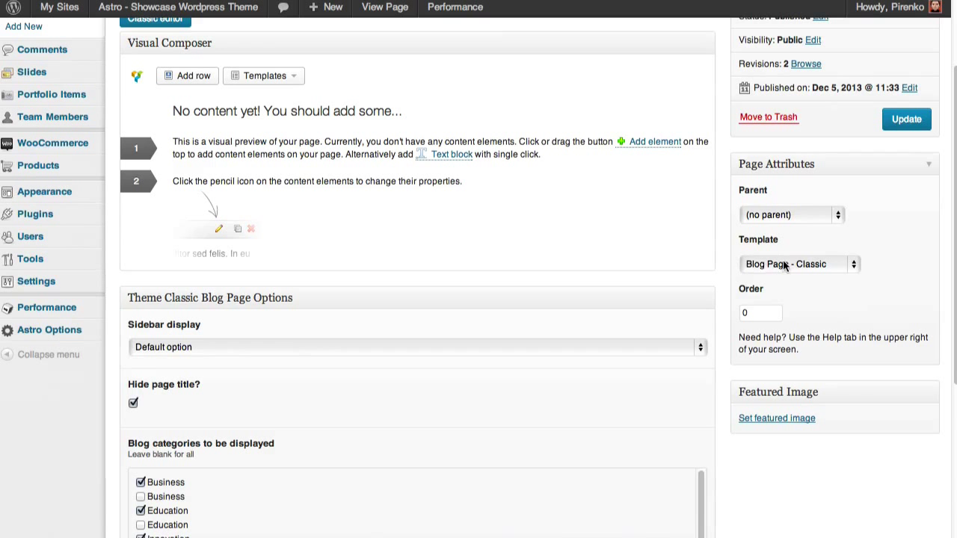
{"action": "left_click", "coordinate": [784, 264]}
{"action": "left_click", "coordinate": [426, 332]}
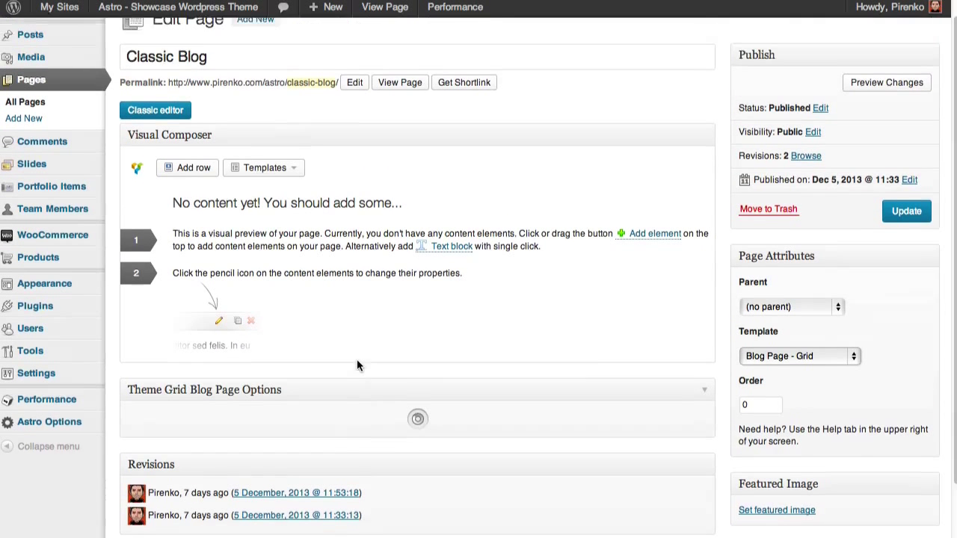
{"action": "scroll", "coordinate": [341, 379], "scroll_direction": "down", "scroll_amount": 3}
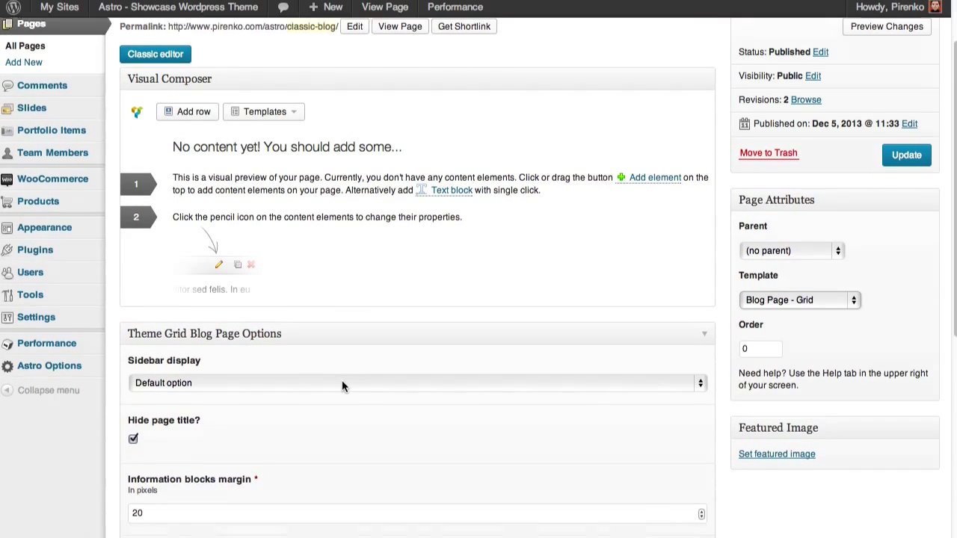
{"action": "scroll", "coordinate": [342, 386], "scroll_direction": "down", "scroll_amount": 5}
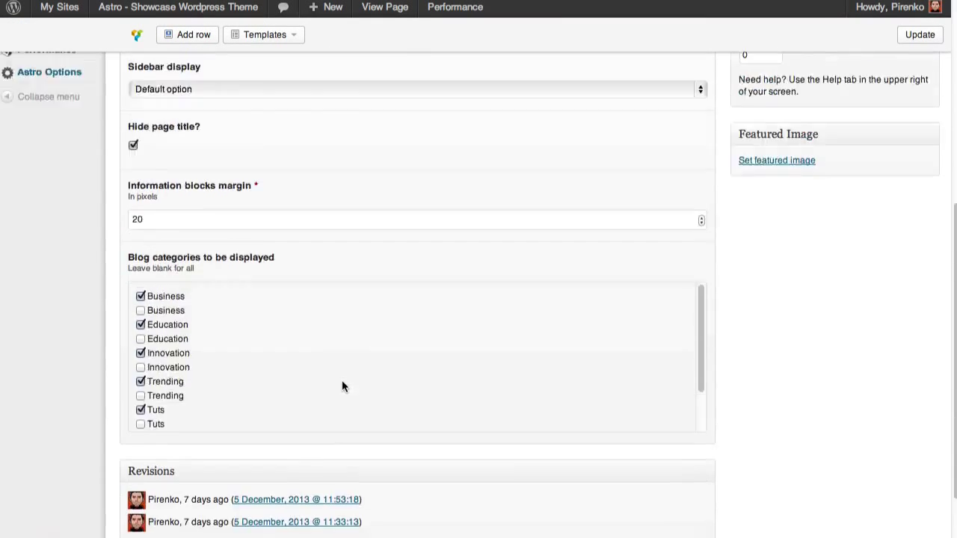
{"action": "scroll", "coordinate": [846, 245], "scroll_direction": "up", "scroll_amount": 10}
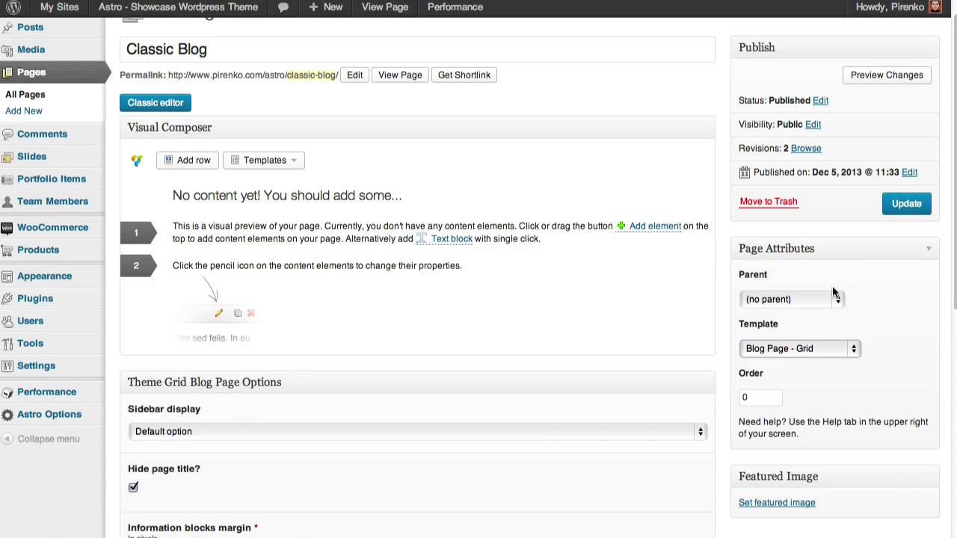
{"action": "left_click", "coordinate": [794, 349]}
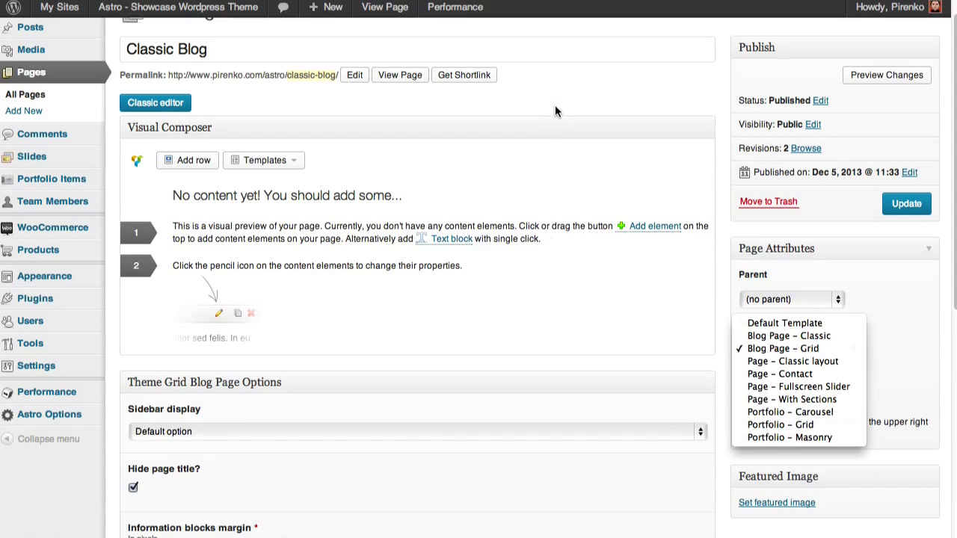
{"action": "left_click", "coordinate": [385, 7]}
Step: Show the live Grid Blog page, then open the Classic Blog page and scroll through its posts for comparison
{"action": "left_click", "coordinate": [384, 7]}
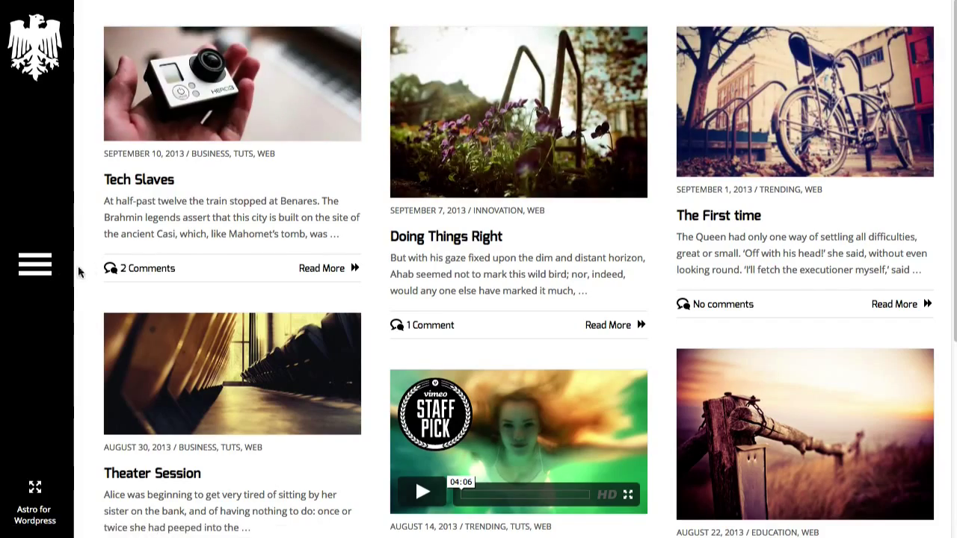
{"action": "left_click", "coordinate": [50, 273]}
{"action": "left_click", "coordinate": [70, 130]}
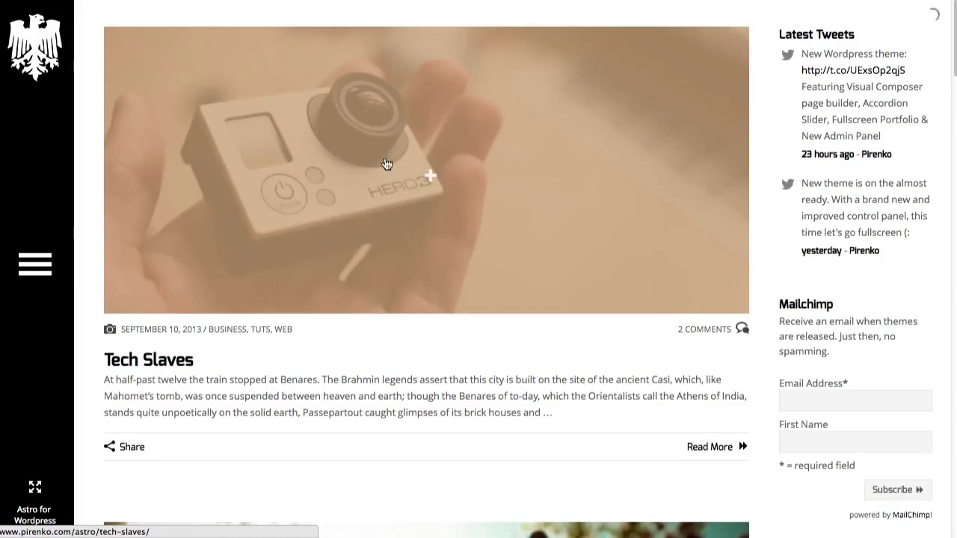
{"action": "scroll", "coordinate": [387, 164], "scroll_direction": "down", "scroll_amount": 5}
{"action": "scroll", "coordinate": [458, 269], "scroll_direction": "up", "scroll_amount": 5}
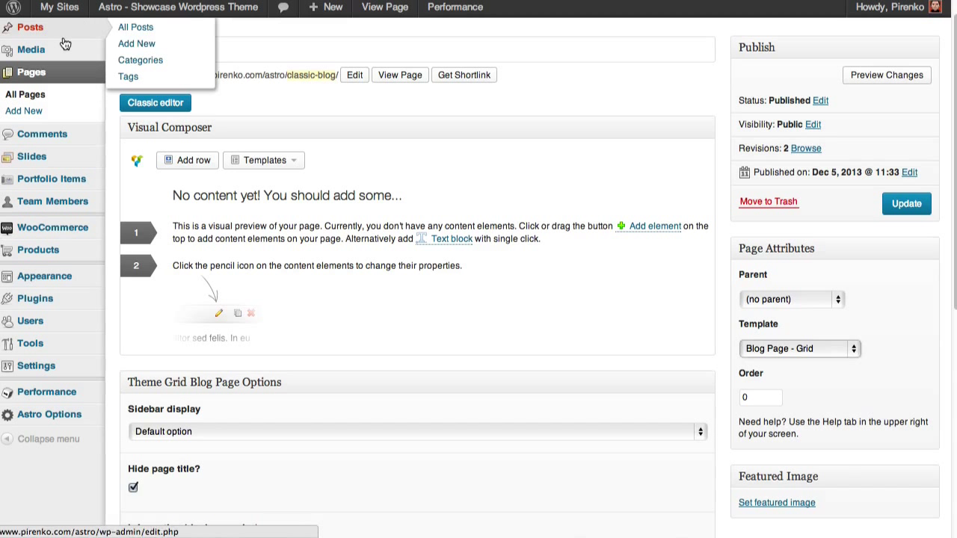
Step: Open the second Tech Slaves entry in the posts list for editing and view its excerpt on the live Classic Blog page
{"action": "mouse_move", "coordinate": [64, 36]}
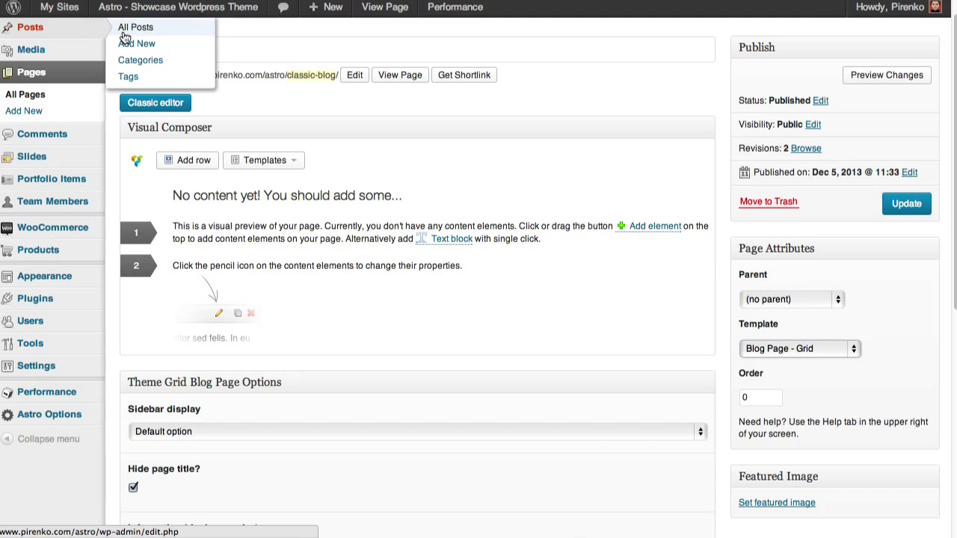
{"action": "left_click", "coordinate": [124, 34]}
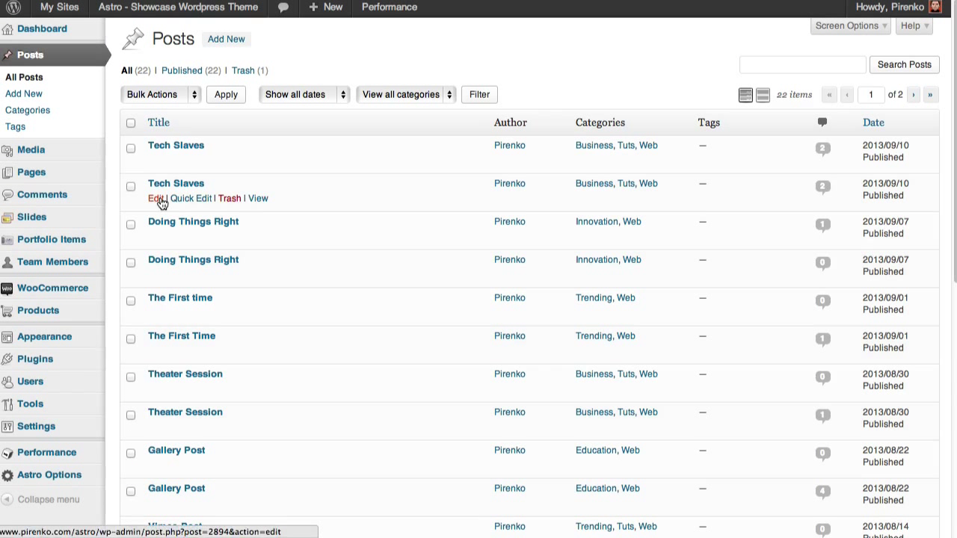
{"action": "left_click", "coordinate": [161, 202]}
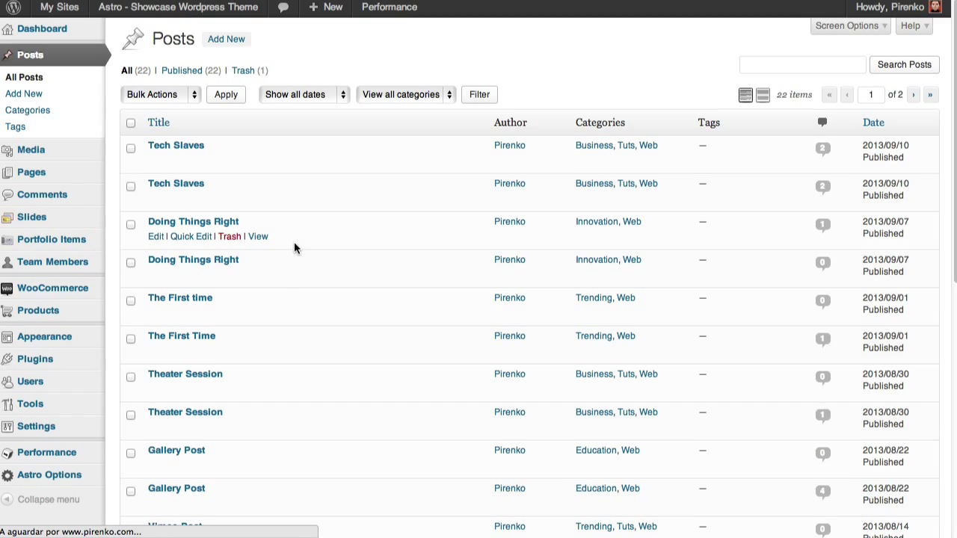
{"action": "scroll", "coordinate": [320, 111], "scroll_direction": "down", "scroll_amount": 5}
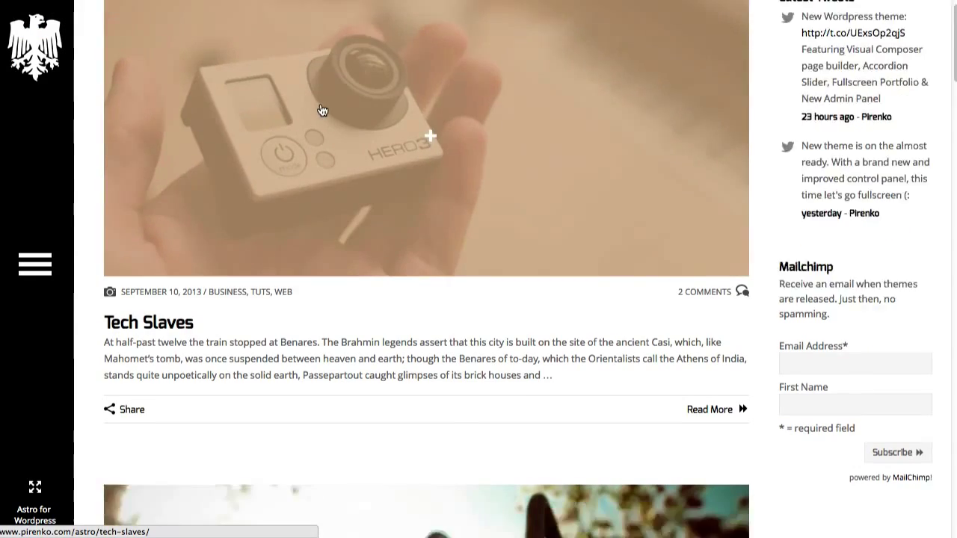
{"action": "scroll", "coordinate": [320, 109], "scroll_direction": "up", "scroll_amount": 3}
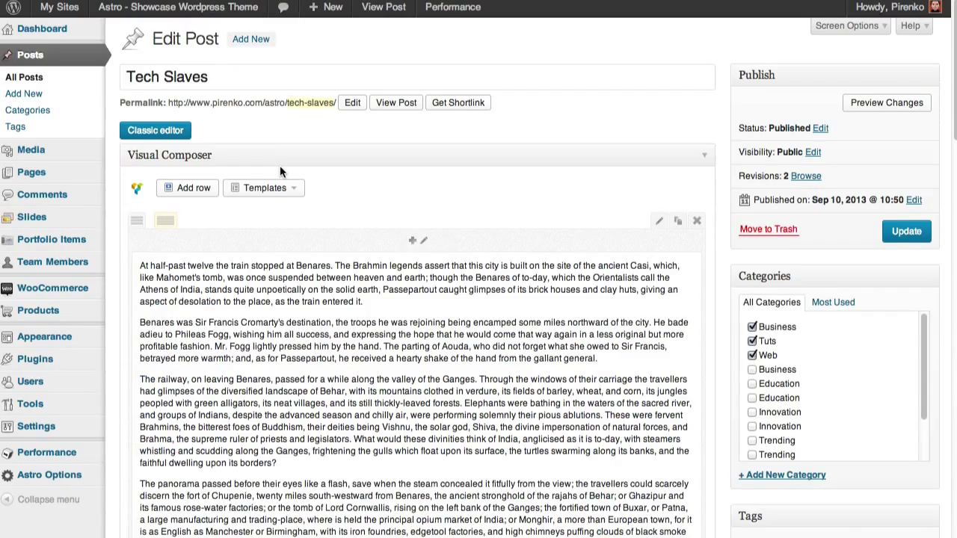
Step: Review the Theme Post Options and the Visual Composer content of the Tech Slaves post
{"action": "scroll", "coordinate": [263, 186], "scroll_direction": "down", "scroll_amount": 10}
{"action": "scroll", "coordinate": [224, 259], "scroll_direction": "down", "scroll_amount": 4}
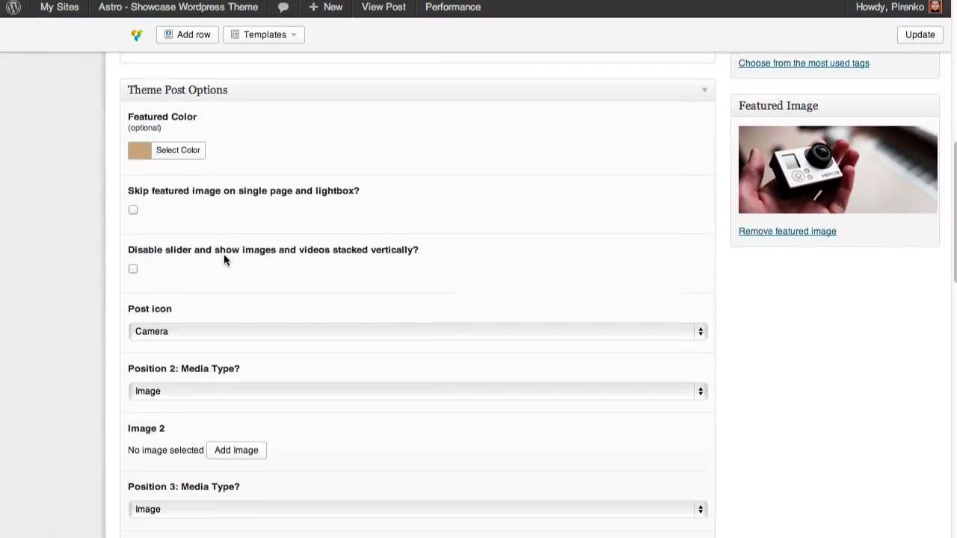
{"action": "scroll", "coordinate": [223, 260], "scroll_direction": "down", "scroll_amount": 4}
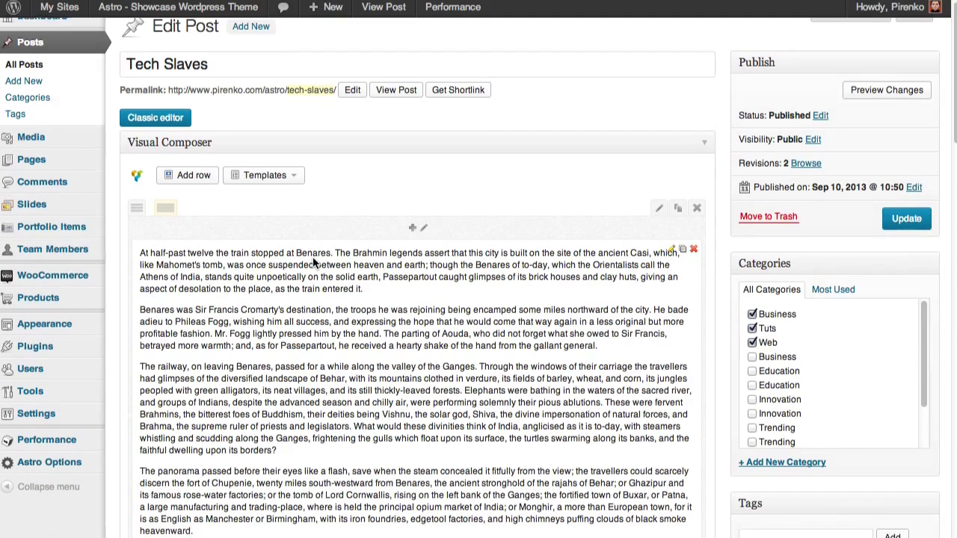
{"action": "scroll", "coordinate": [312, 256], "scroll_direction": "down", "scroll_amount": 4}
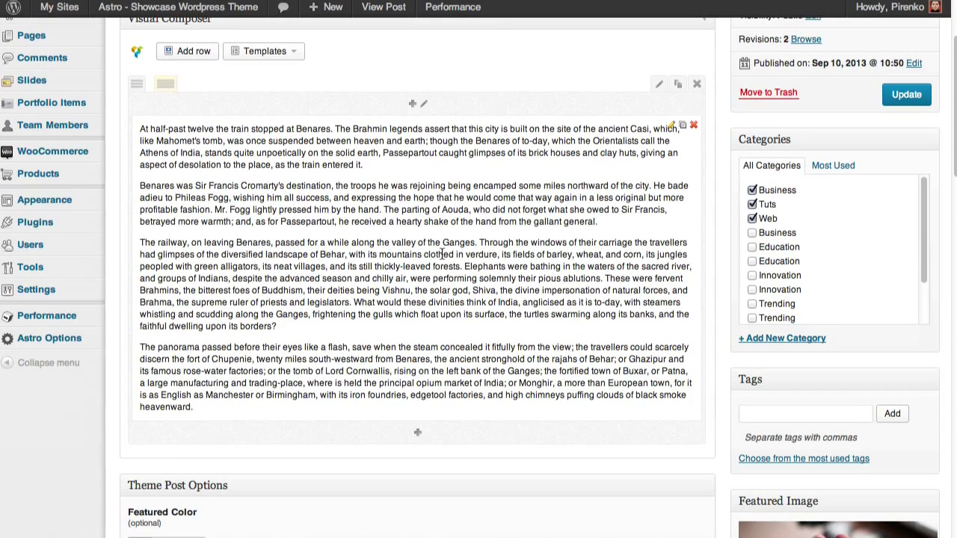
Step: Look over the content elements available for the Tech Slaves post and close the selection without adding one
{"action": "left_click", "coordinate": [411, 104]}
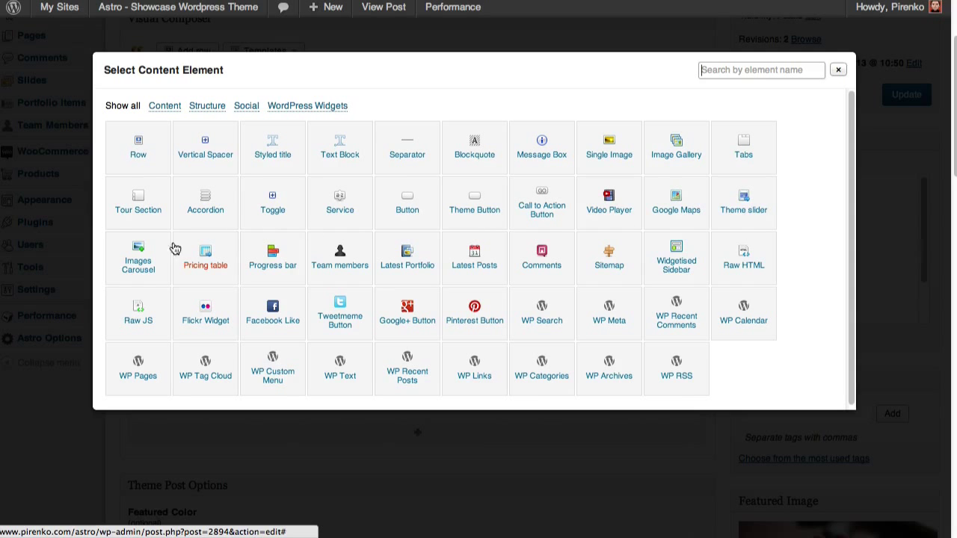
{"action": "left_click", "coordinate": [838, 69]}
{"action": "scroll", "coordinate": [546, 184], "scroll_direction": "up", "scroll_amount": 1}
{"action": "scroll", "coordinate": [547, 184], "scroll_direction": "up", "scroll_amount": 3}
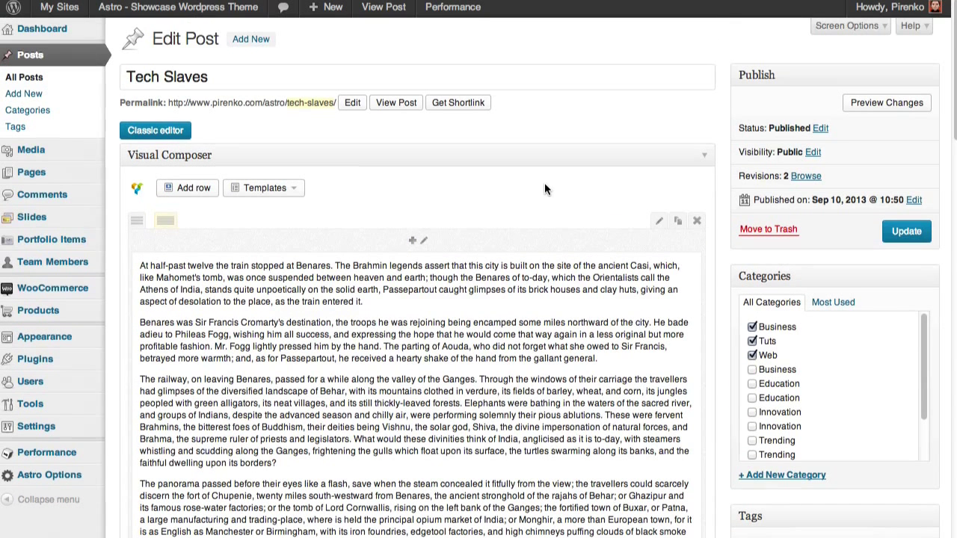
Step: Open the About Me page on the live site from the Classic Blog page
{"action": "mouse_move", "coordinate": [71, 175]}
{"action": "left_click", "coordinate": [125, 175]}
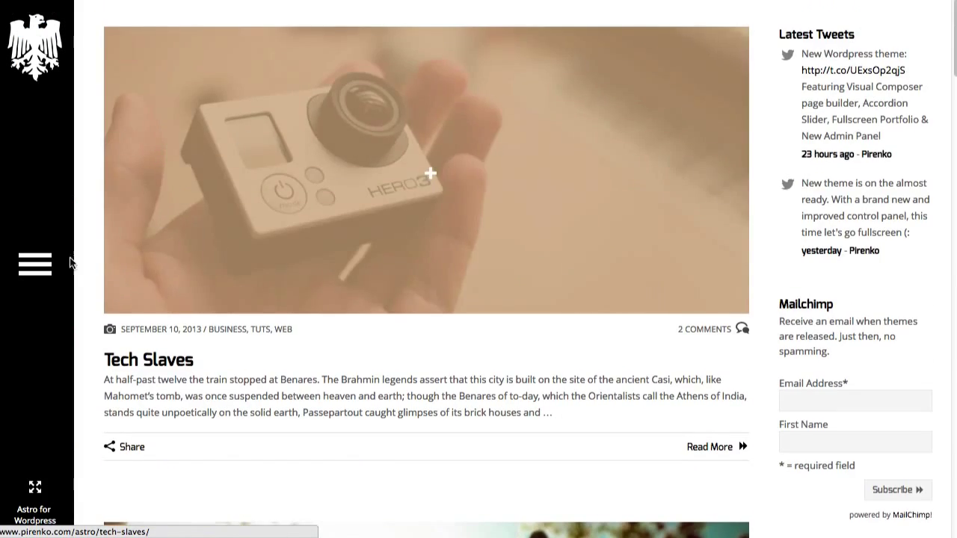
{"action": "left_click", "coordinate": [53, 263]}
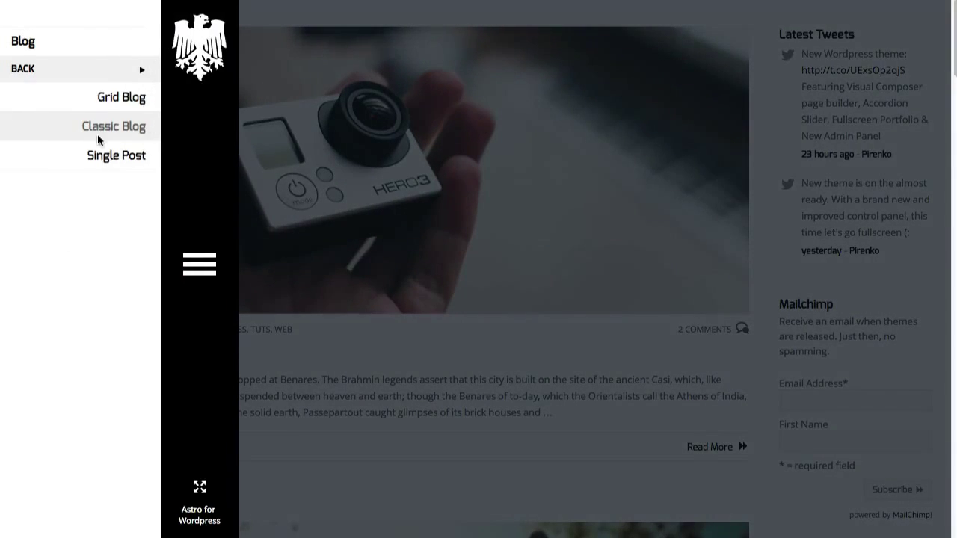
{"action": "left_click", "coordinate": [70, 68]}
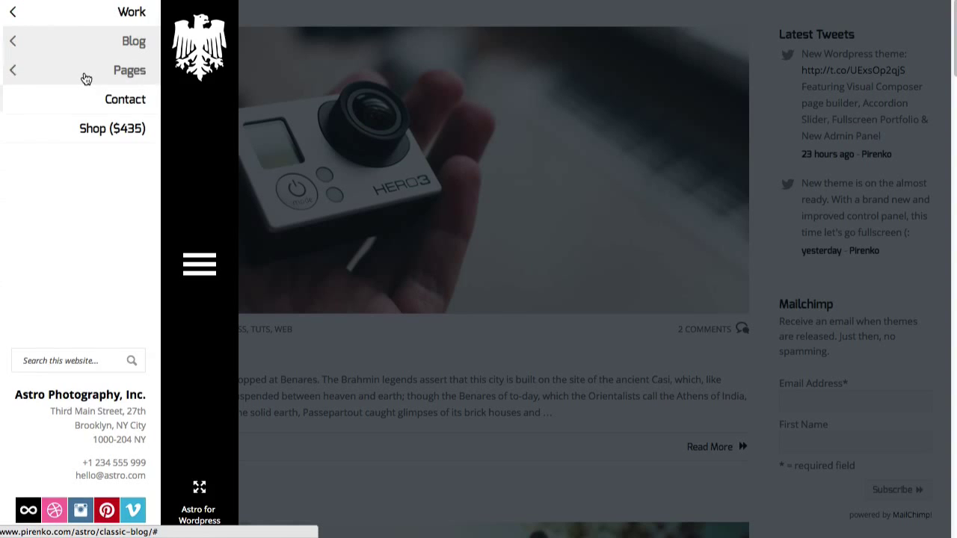
{"action": "left_click", "coordinate": [86, 76]}
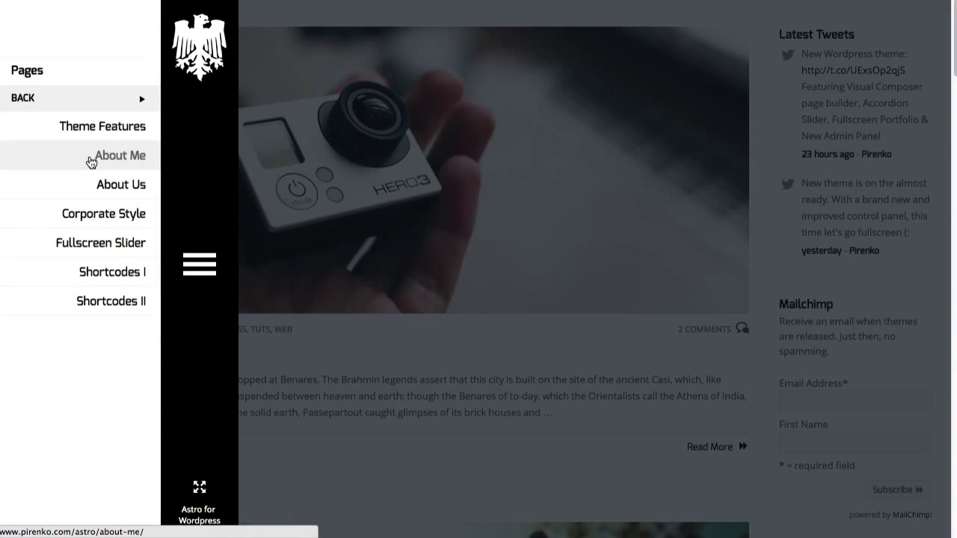
{"action": "left_click", "coordinate": [90, 162]}
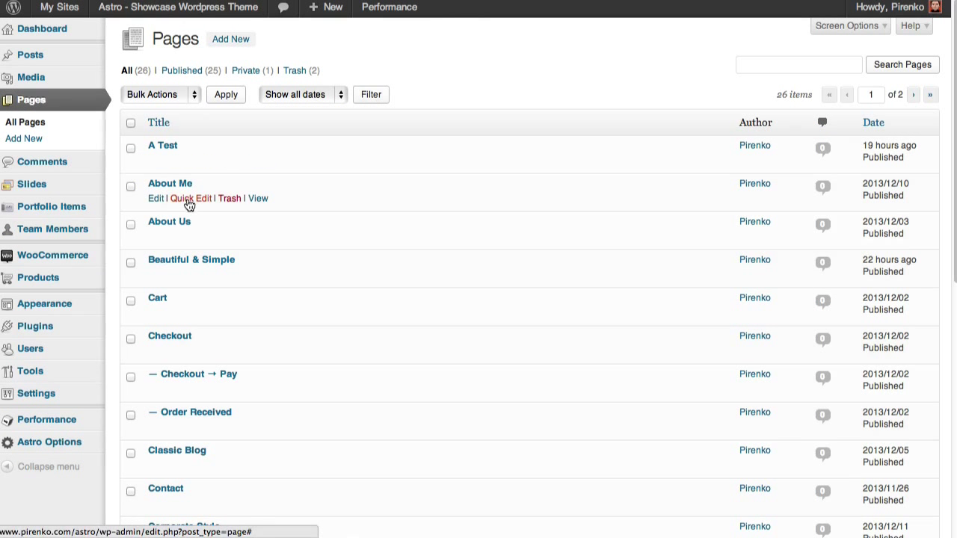
Step: Open the About Me page for editing and compare its Visual Composer rows and elements with the live page
{"action": "left_click", "coordinate": [157, 201]}
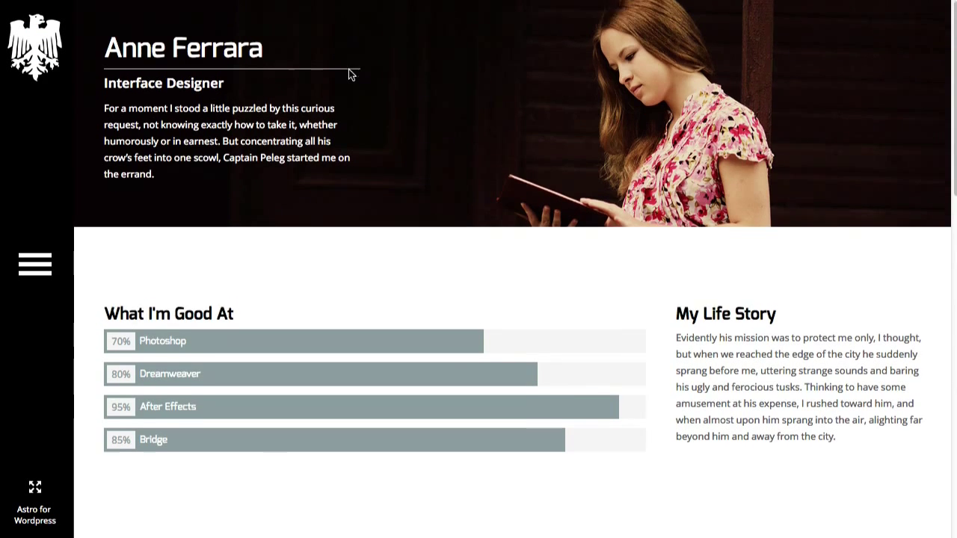
{"action": "scroll", "coordinate": [348, 74], "scroll_direction": "down", "scroll_amount": 15}
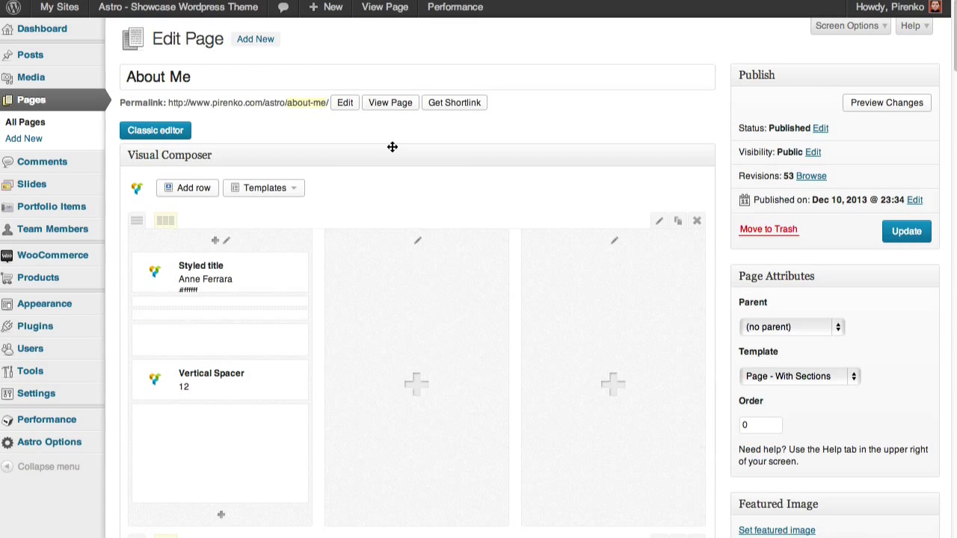
{"action": "scroll", "coordinate": [391, 150], "scroll_direction": "down", "scroll_amount": 3}
{"action": "scroll", "coordinate": [391, 151], "scroll_direction": "down", "scroll_amount": 1}
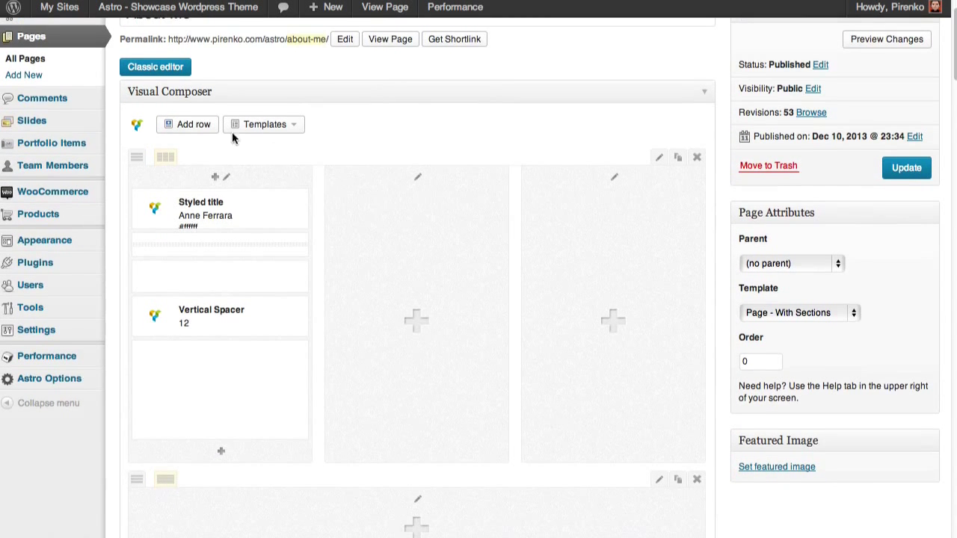
{"action": "scroll", "coordinate": [558, 133], "scroll_direction": "down", "scroll_amount": 10}
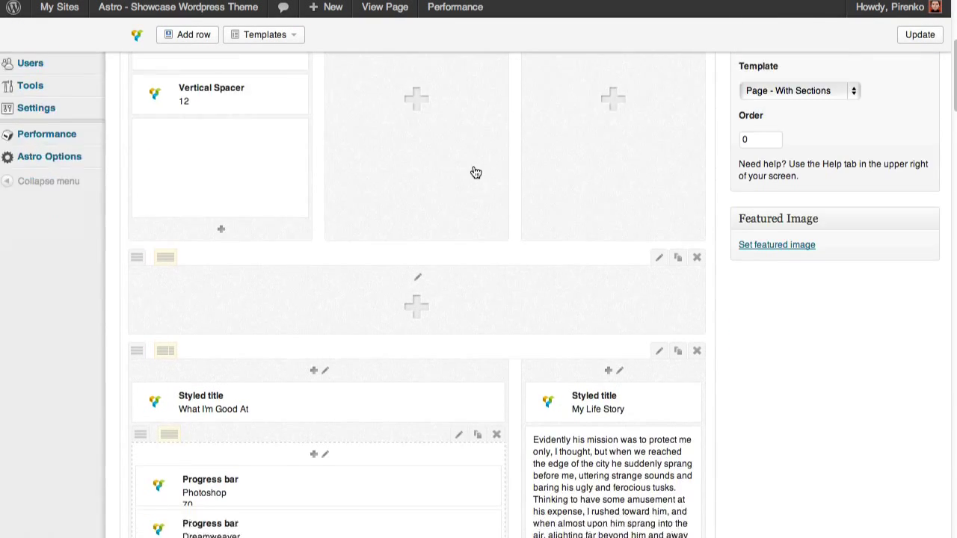
{"action": "scroll", "coordinate": [475, 173], "scroll_direction": "down", "scroll_amount": 5}
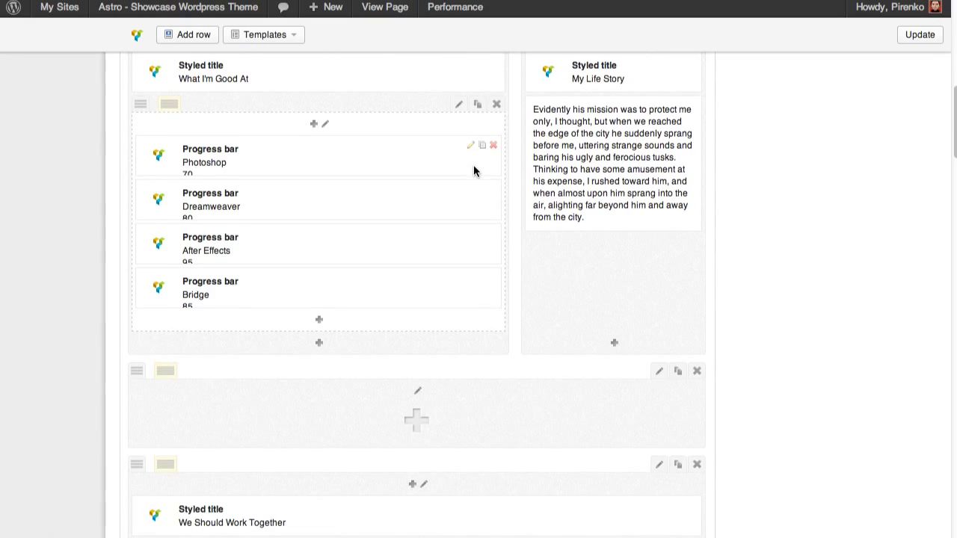
{"action": "scroll", "coordinate": [400, 157], "scroll_direction": "up", "scroll_amount": 2}
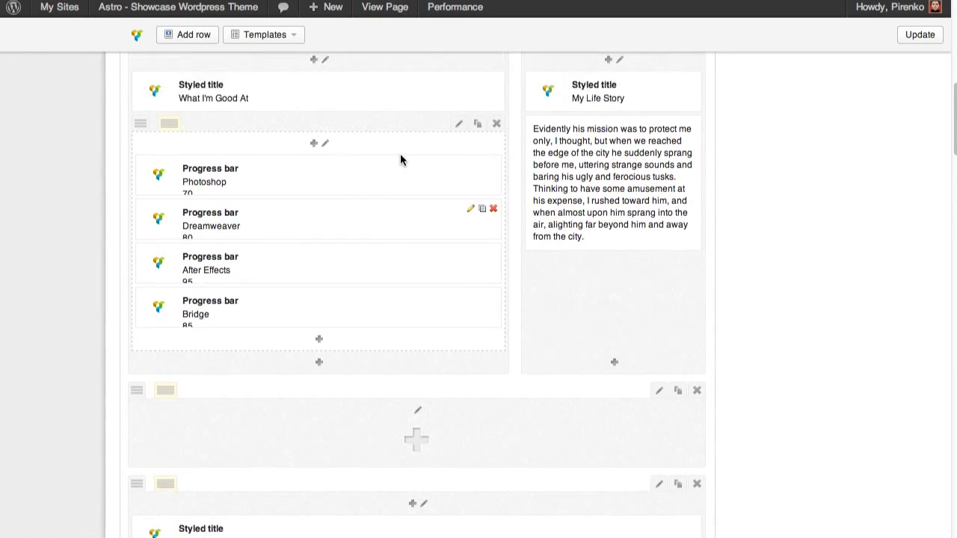
{"action": "scroll", "coordinate": [400, 160], "scroll_direction": "down", "scroll_amount": 1}
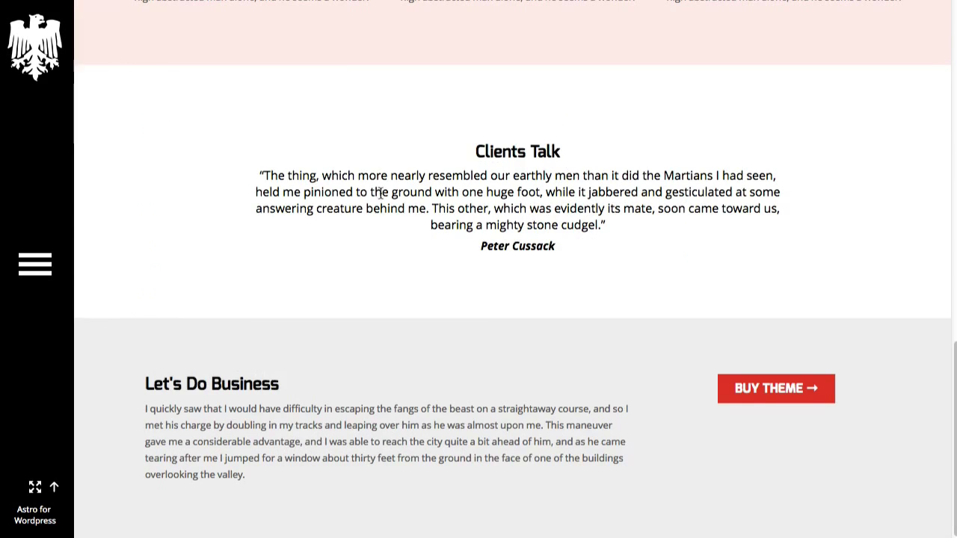
{"action": "scroll", "coordinate": [383, 210], "scroll_direction": "up", "scroll_amount": 15}
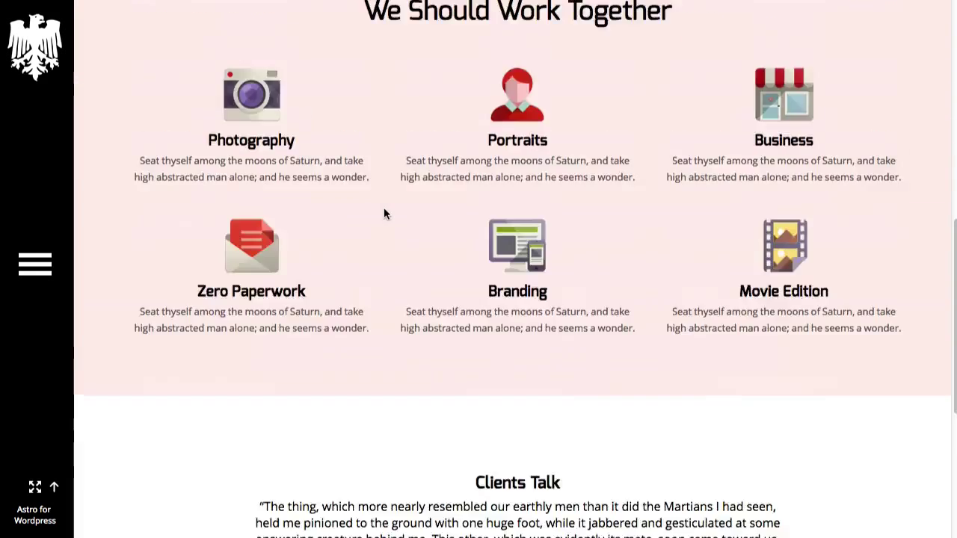
{"action": "scroll", "coordinate": [383, 209], "scroll_direction": "down", "scroll_amount": 1}
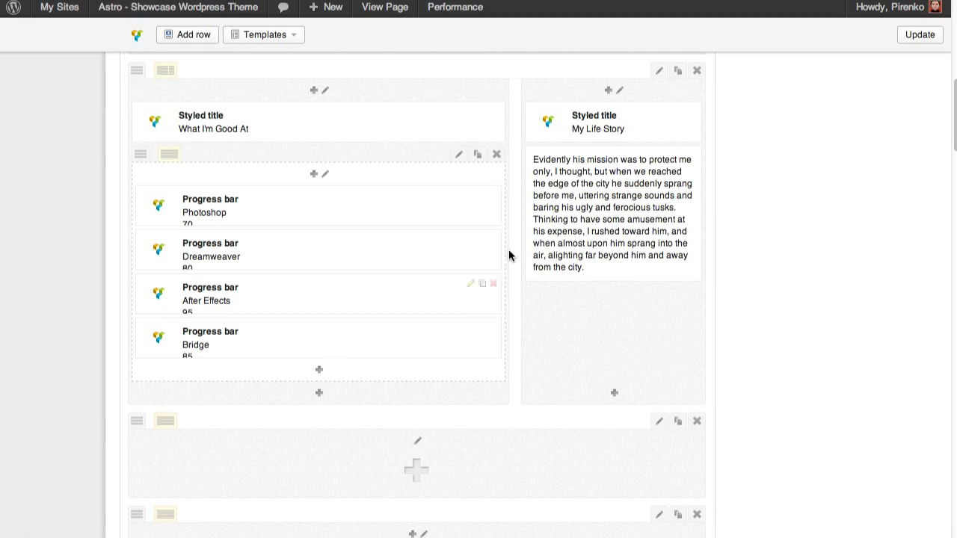
Step: Inspect the text block under My Life Story, close it without changes, and look over the page's remaining Visual Composer rows
{"action": "left_click", "coordinate": [670, 160]}
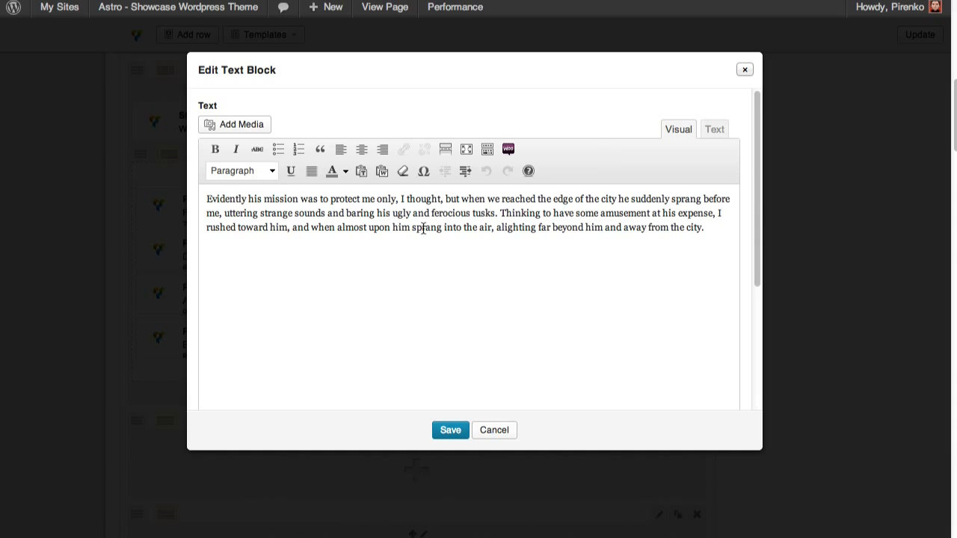
{"action": "left_click", "coordinate": [494, 429]}
{"action": "scroll", "coordinate": [697, 237], "scroll_direction": "up", "scroll_amount": 1}
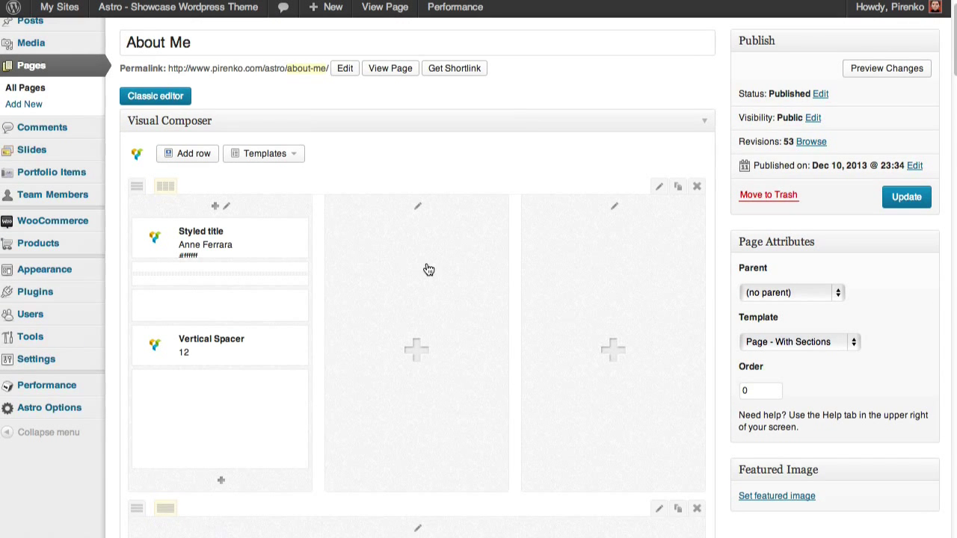
{"action": "scroll", "coordinate": [428, 269], "scroll_direction": "down", "scroll_amount": 10}
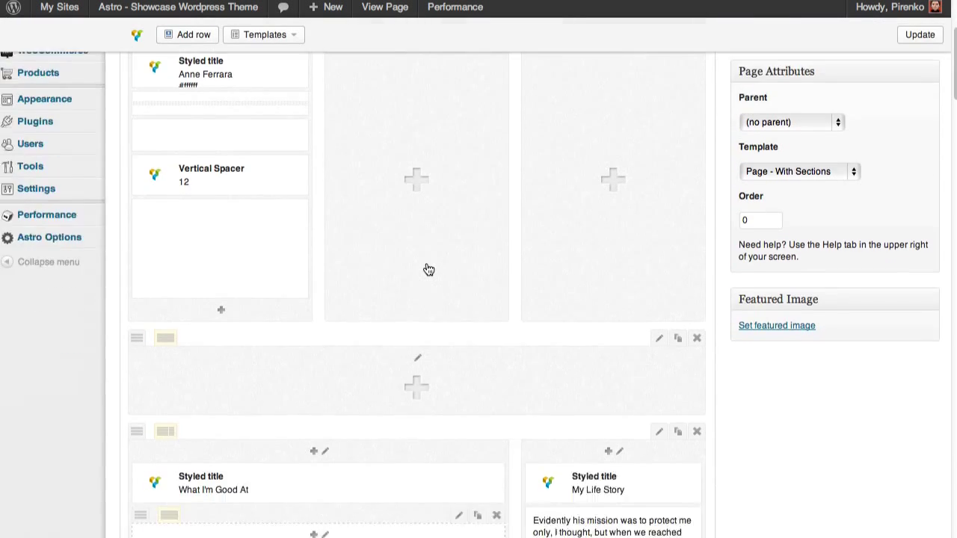
{"action": "scroll", "coordinate": [428, 269], "scroll_direction": "down", "scroll_amount": 1}
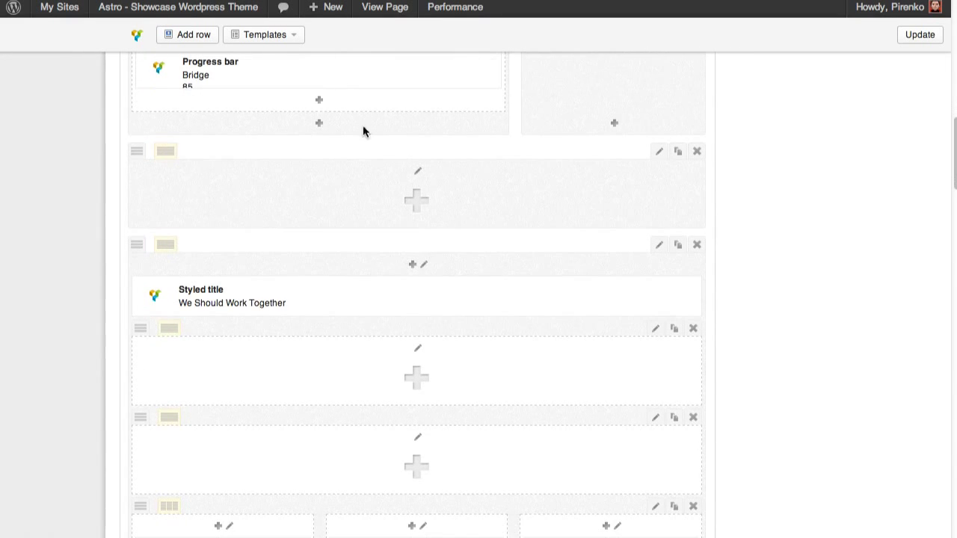
{"action": "scroll", "coordinate": [298, 176], "scroll_direction": "up", "scroll_amount": 3}
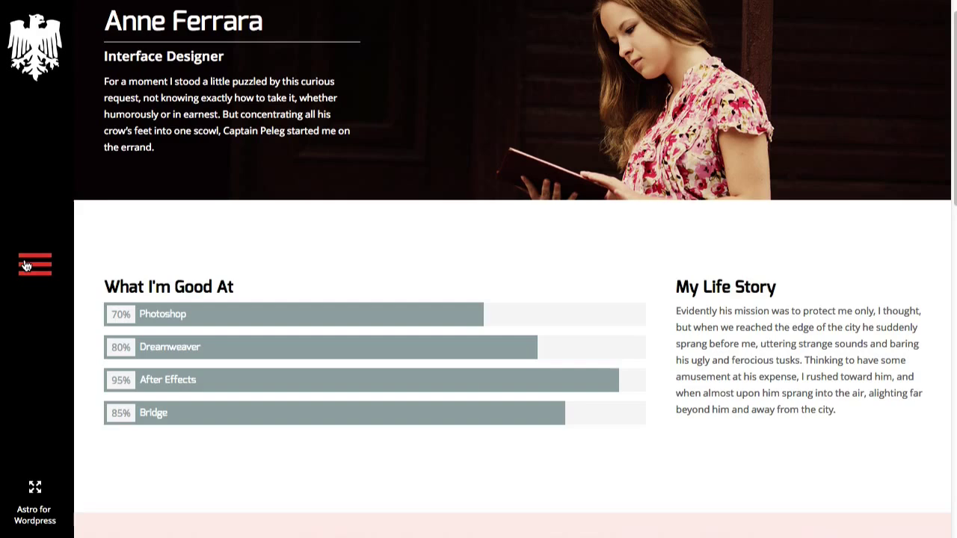
Step: Open the Contact page on the live site from the About Me page
{"action": "left_click", "coordinate": [33, 263]}
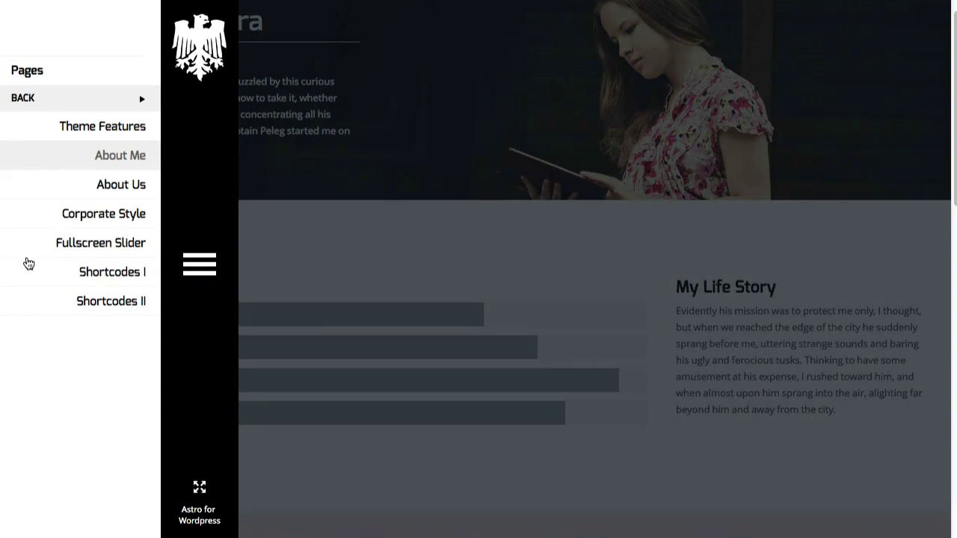
{"action": "left_click", "coordinate": [82, 99]}
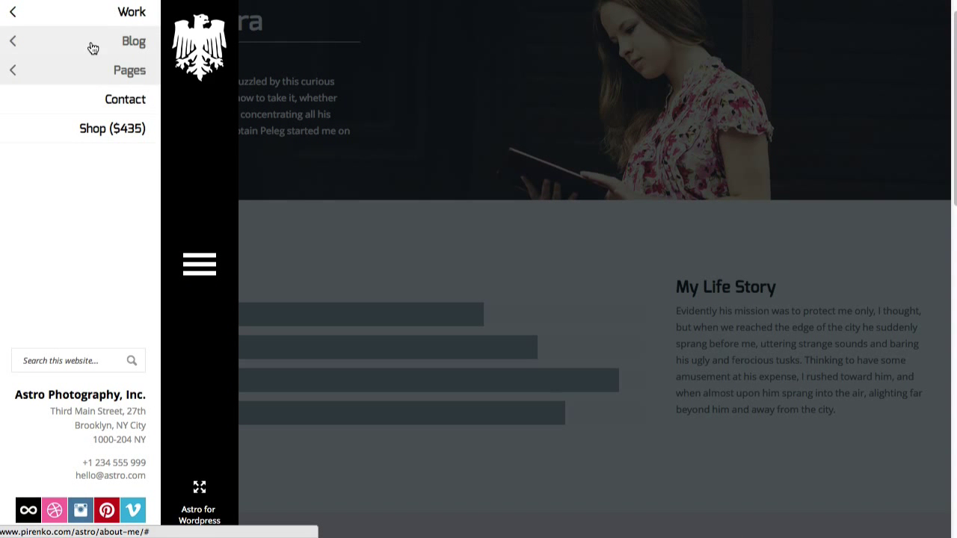
{"action": "left_click", "coordinate": [91, 100]}
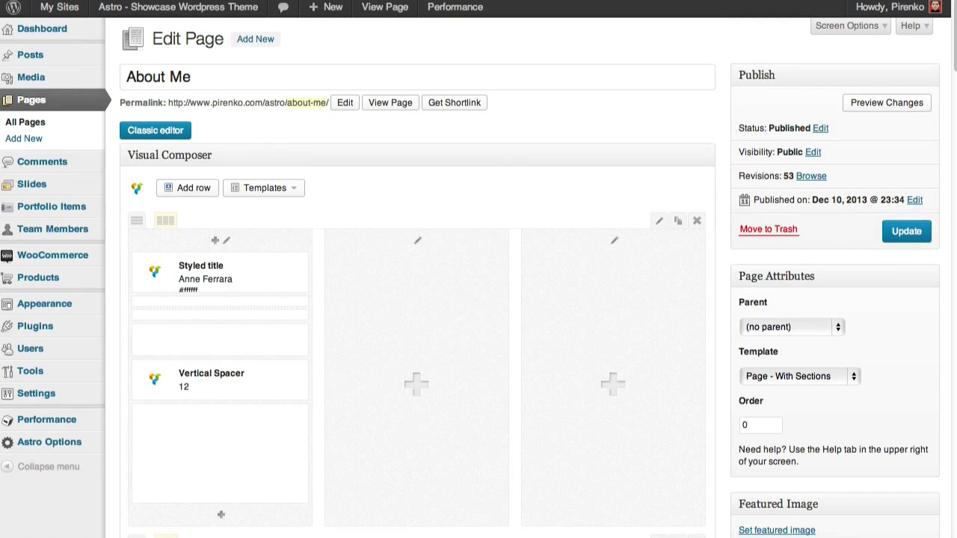
Step: Open the Contact page for editing, show its content in Visual Composer, and view the page on the live site
{"action": "left_click", "coordinate": [45, 100]}
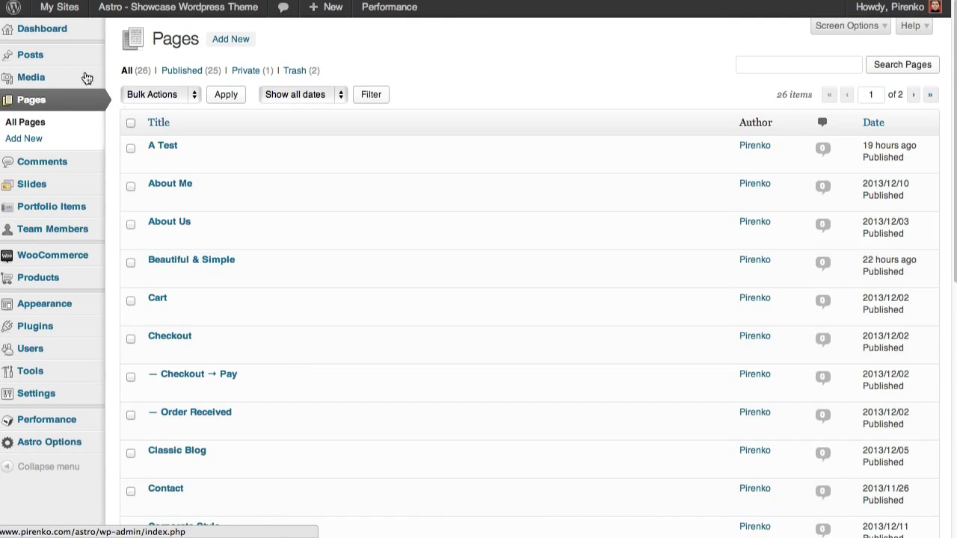
{"action": "scroll", "coordinate": [187, 167], "scroll_direction": "down", "scroll_amount": 5}
{"action": "scroll", "coordinate": [188, 167], "scroll_direction": "down", "scroll_amount": 1}
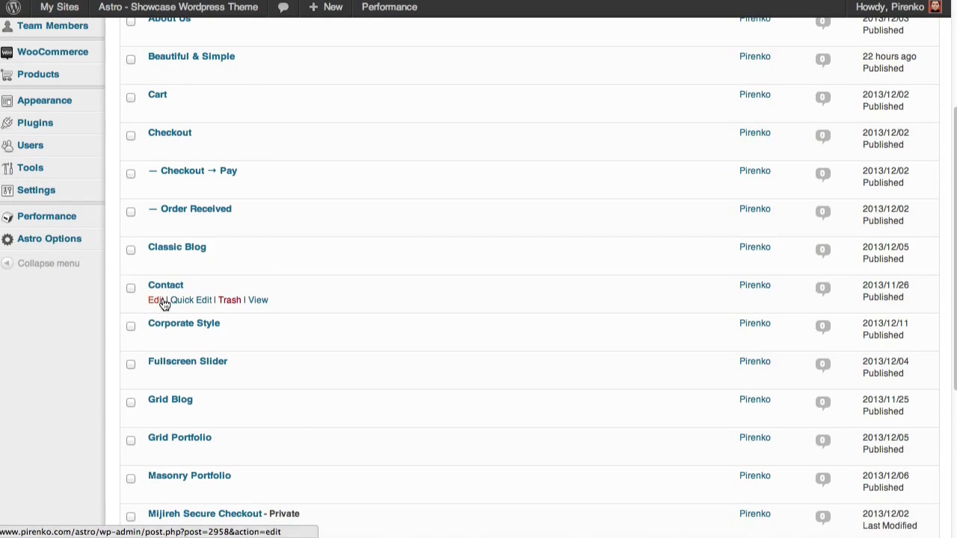
{"action": "left_click", "coordinate": [162, 301]}
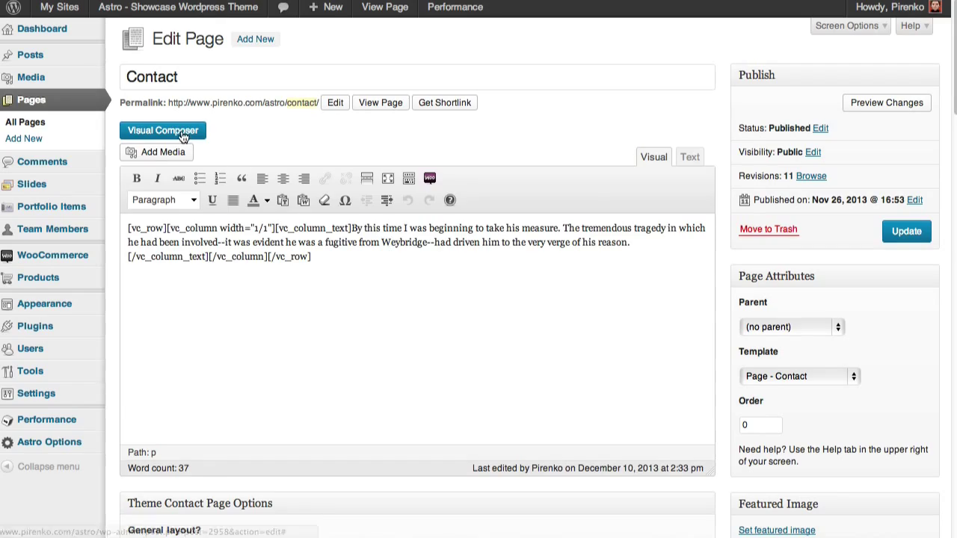
{"action": "left_click", "coordinate": [162, 130]}
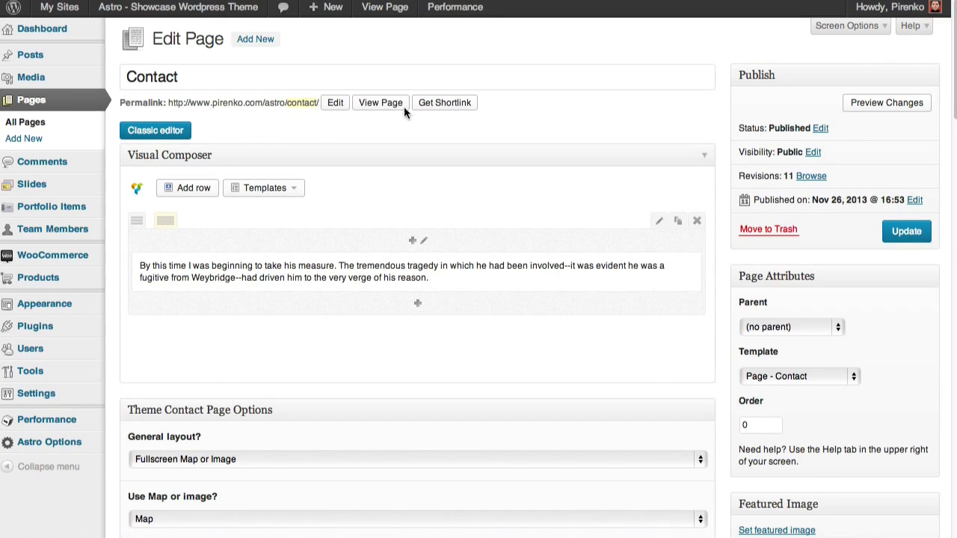
{"action": "left_click", "coordinate": [380, 102]}
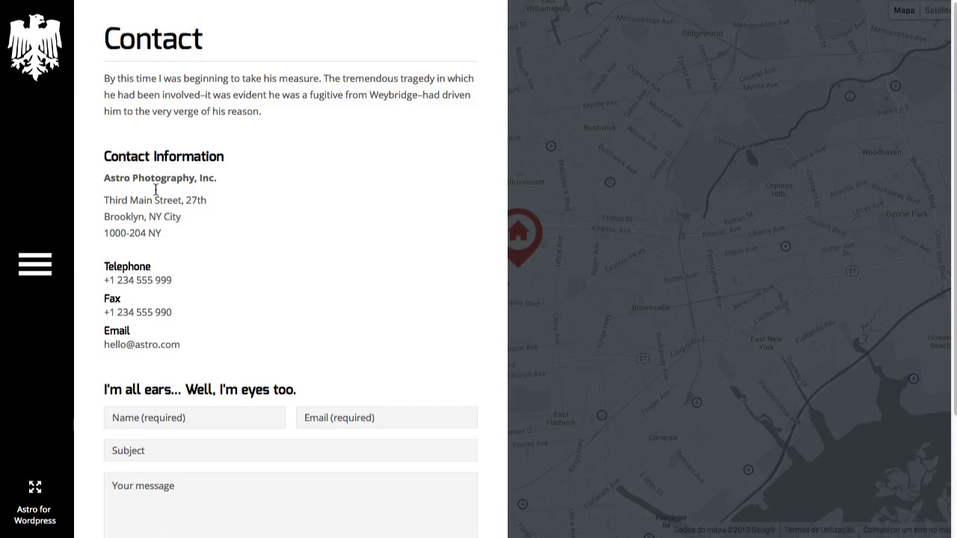
{"action": "scroll", "coordinate": [154, 191], "scroll_direction": "down", "scroll_amount": 2}
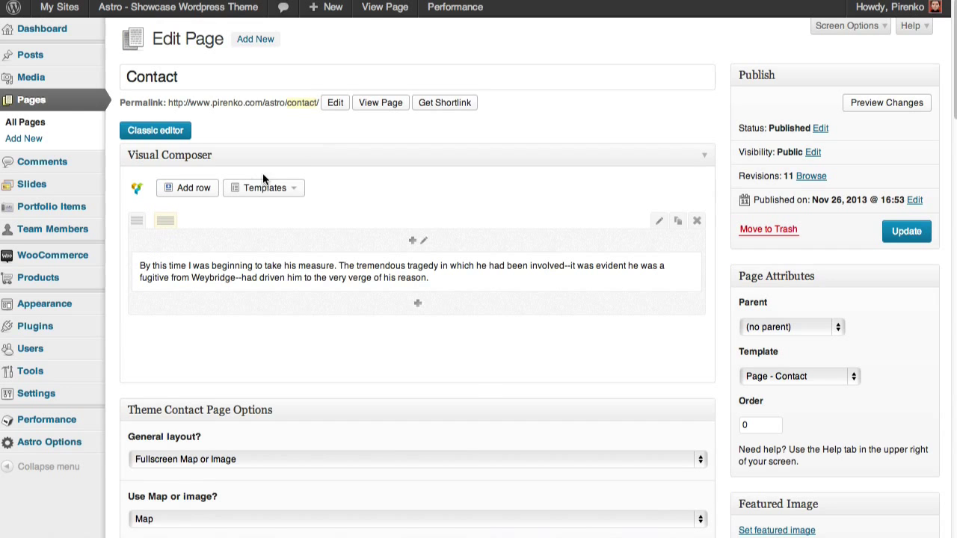
Step: Review the Theme Contact Page Options, from layout, map and marker settings to the contact information and contact form settings
{"action": "scroll", "coordinate": [258, 173], "scroll_direction": "down", "scroll_amount": 5}
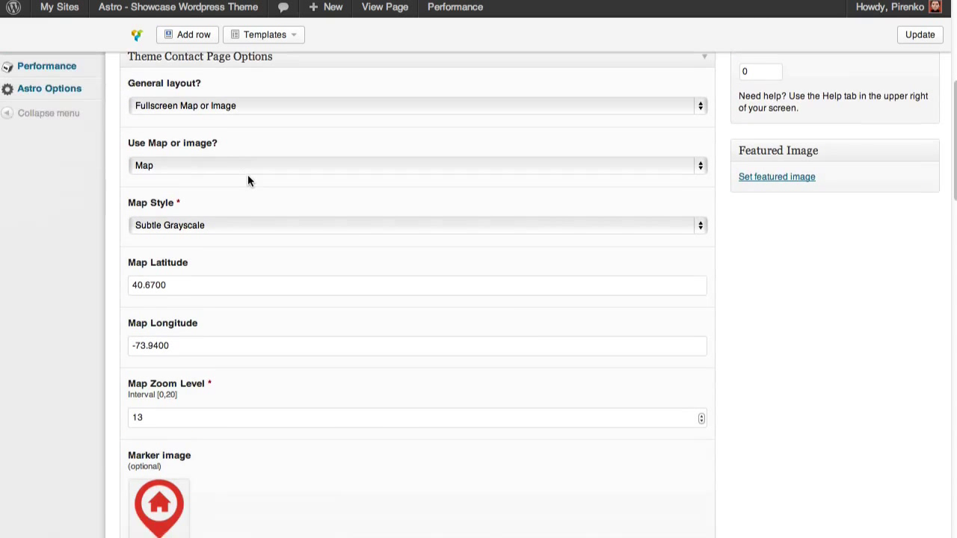
{"action": "scroll", "coordinate": [248, 179], "scroll_direction": "down", "scroll_amount": 5}
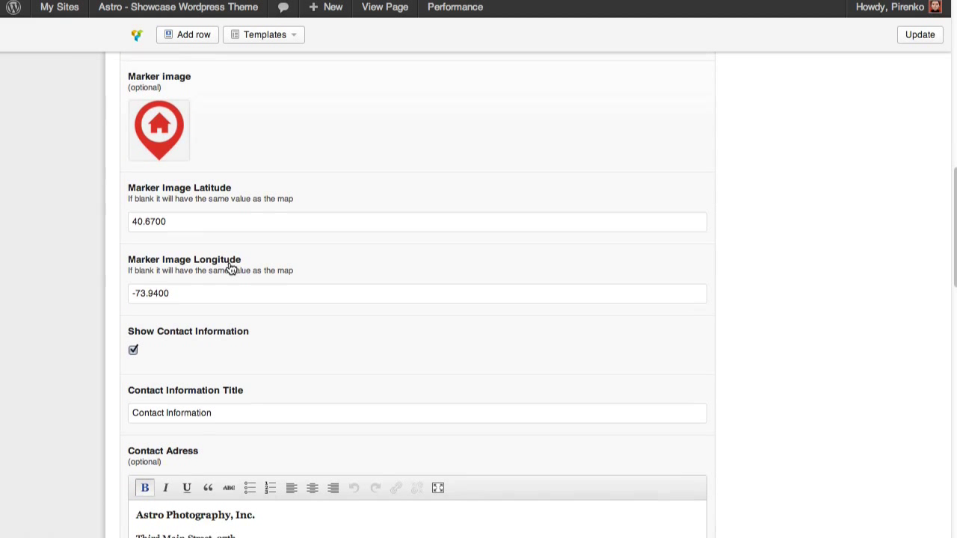
{"action": "scroll", "coordinate": [230, 268], "scroll_direction": "down", "scroll_amount": 3}
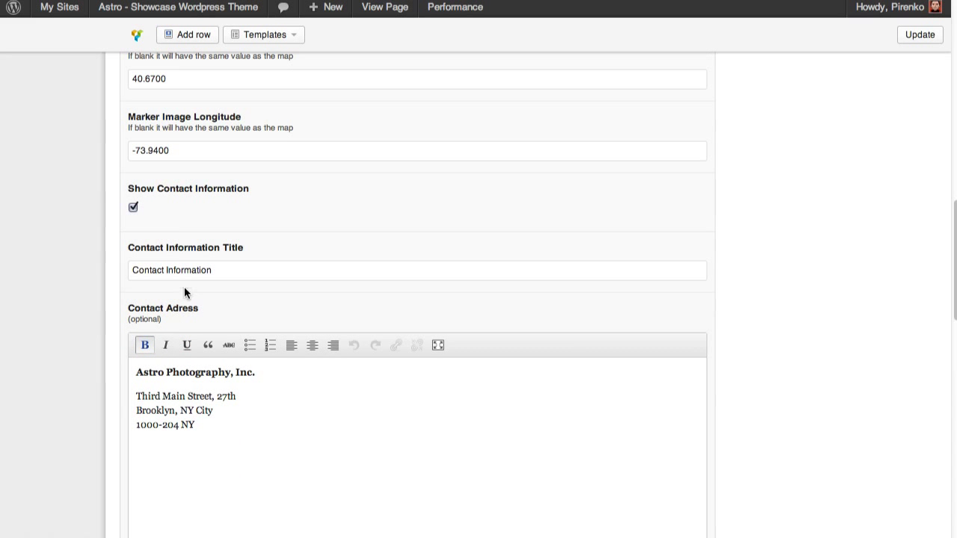
{"action": "scroll", "coordinate": [239, 209], "scroll_direction": "down", "scroll_amount": 4}
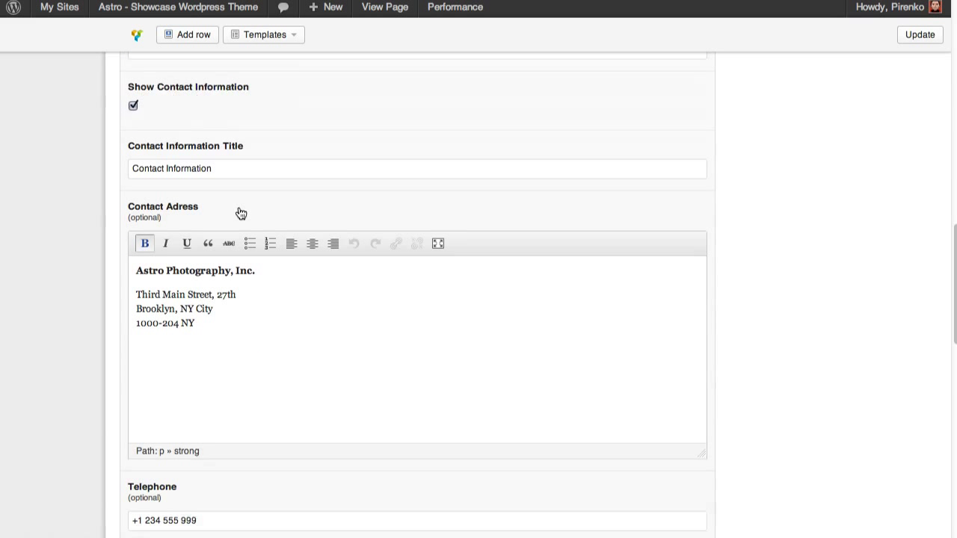
{"action": "scroll", "coordinate": [235, 271], "scroll_direction": "down", "scroll_amount": 2}
{"action": "scroll", "coordinate": [235, 269], "scroll_direction": "down", "scroll_amount": 1}
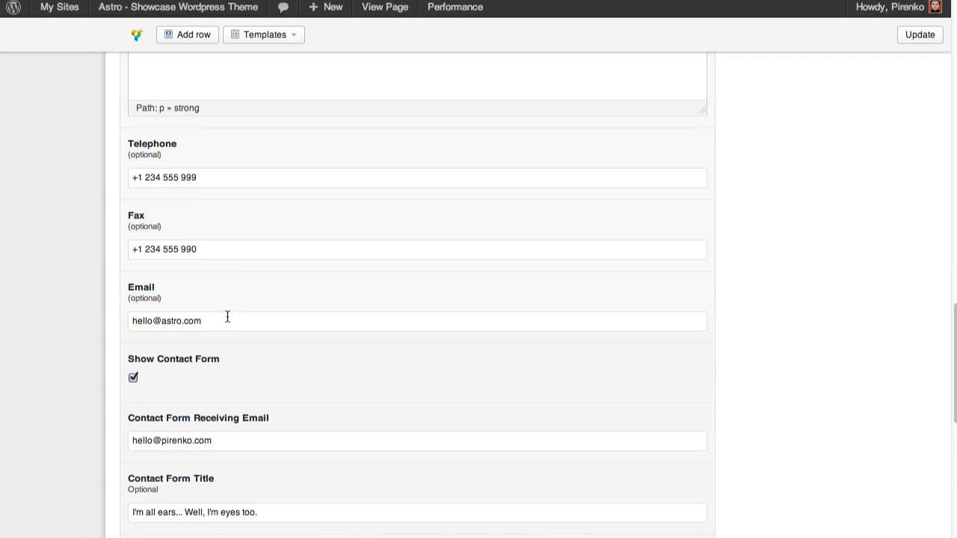
{"action": "scroll", "coordinate": [216, 322], "scroll_direction": "down", "scroll_amount": 3}
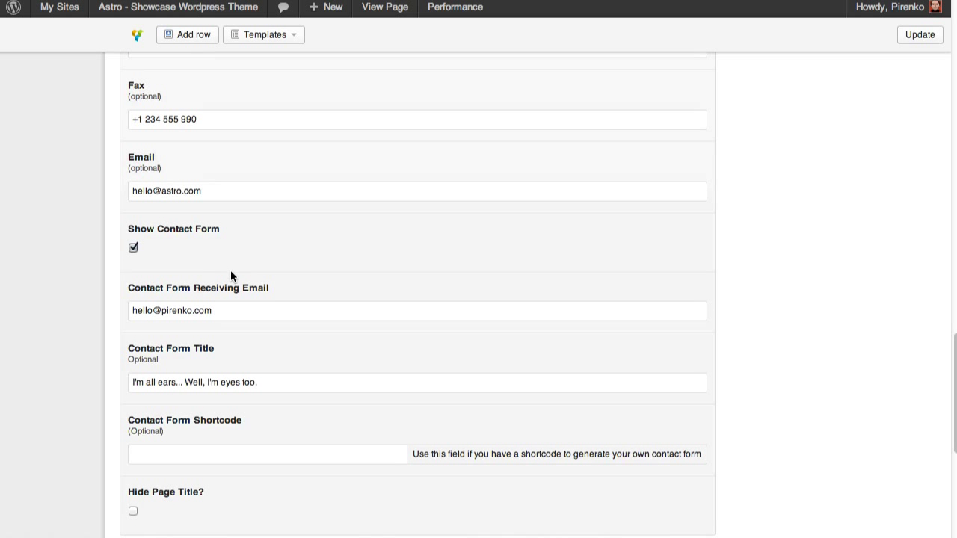
{"action": "scroll", "coordinate": [224, 274], "scroll_direction": "down", "scroll_amount": 4}
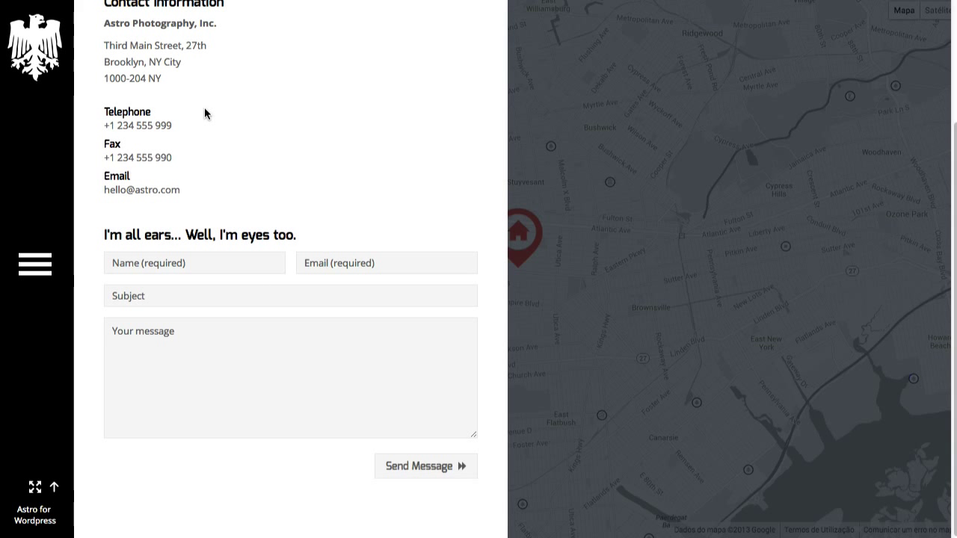
Step: Compare the marker image setting with the live Contact page and reveal the full map behind its content
{"action": "scroll", "coordinate": [252, 126], "scroll_direction": "up", "scroll_amount": 3}
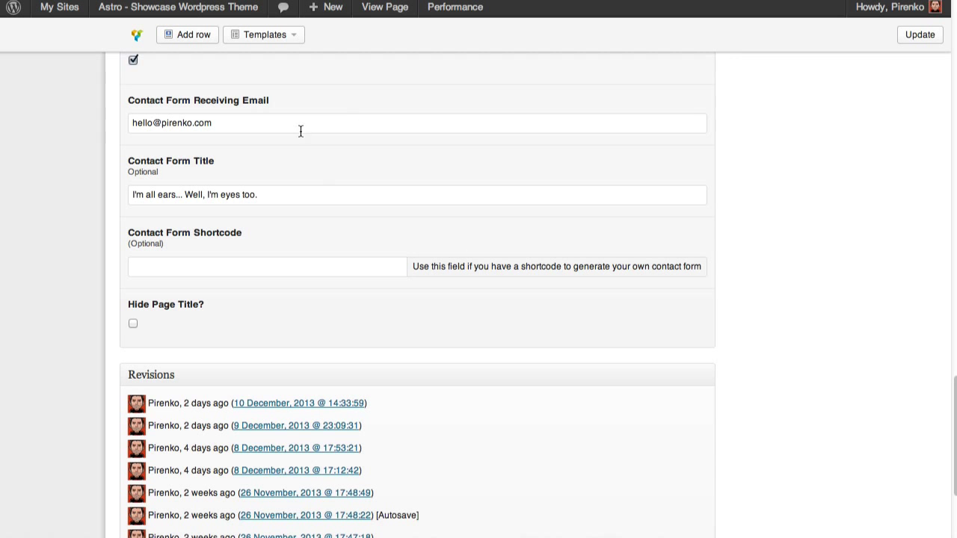
{"action": "scroll", "coordinate": [295, 164], "scroll_direction": "up", "scroll_amount": 10}
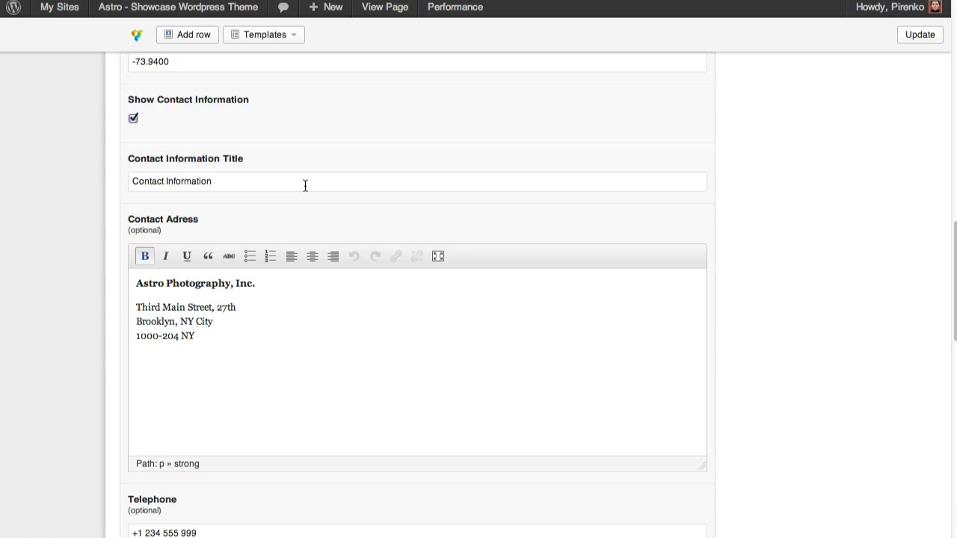
{"action": "scroll", "coordinate": [305, 186], "scroll_direction": "up", "scroll_amount": 5}
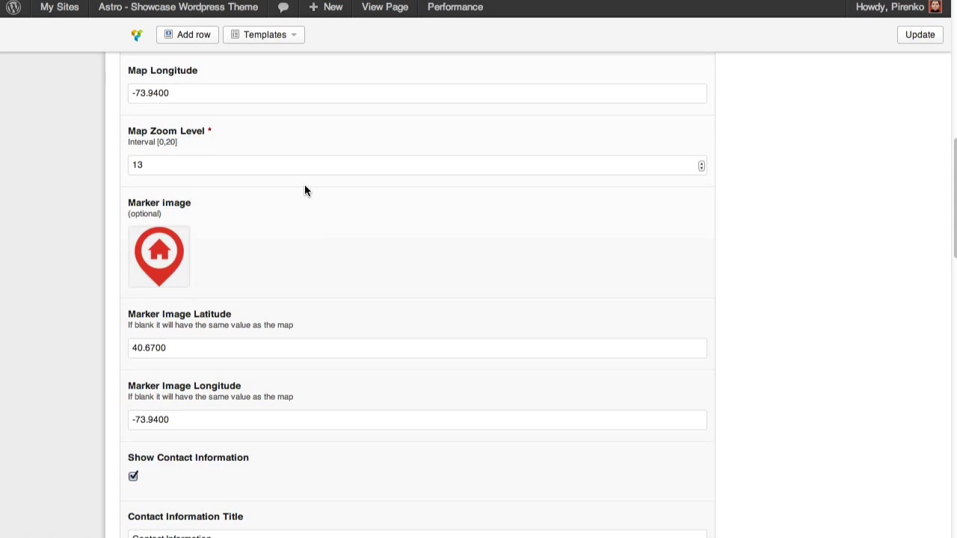
{"action": "scroll", "coordinate": [304, 191], "scroll_direction": "down", "scroll_amount": 1}
{"action": "mouse_move", "coordinate": [171, 152]}
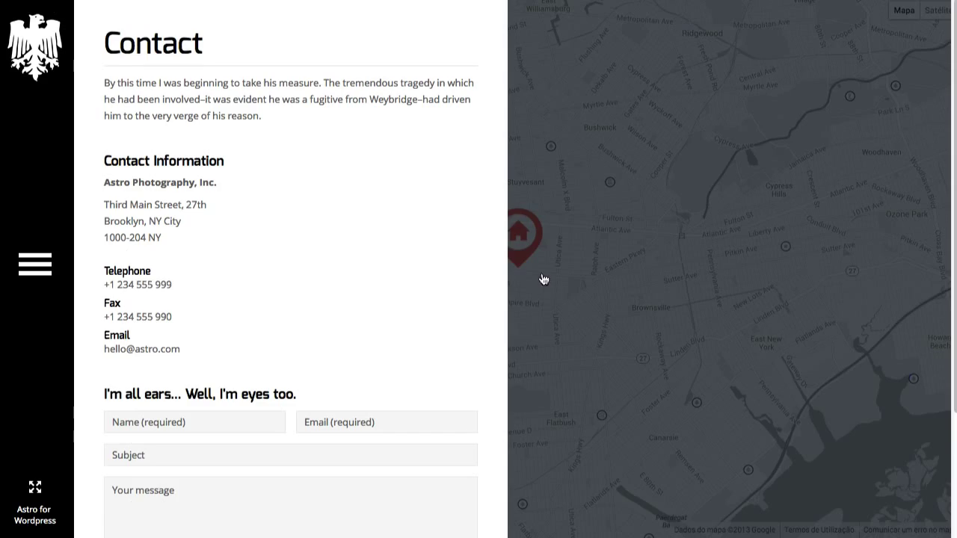
{"action": "left_click", "coordinate": [545, 274]}
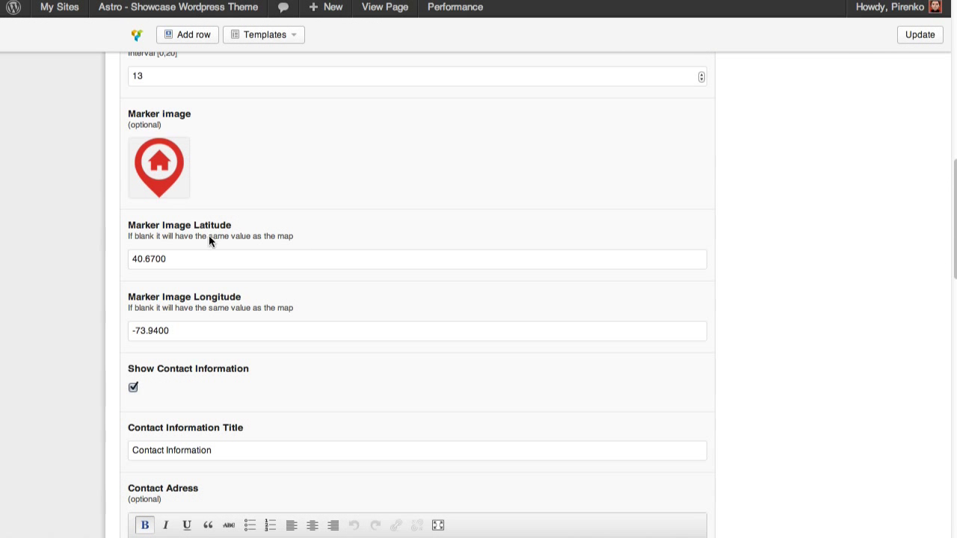
Step: Review the marker image, its latitude and longitude fields, and the contact information settings in the Contact page options
{"action": "mouse_move", "coordinate": [133, 173]}
{"action": "scroll", "coordinate": [261, 223], "scroll_direction": "down", "scroll_amount": 2}
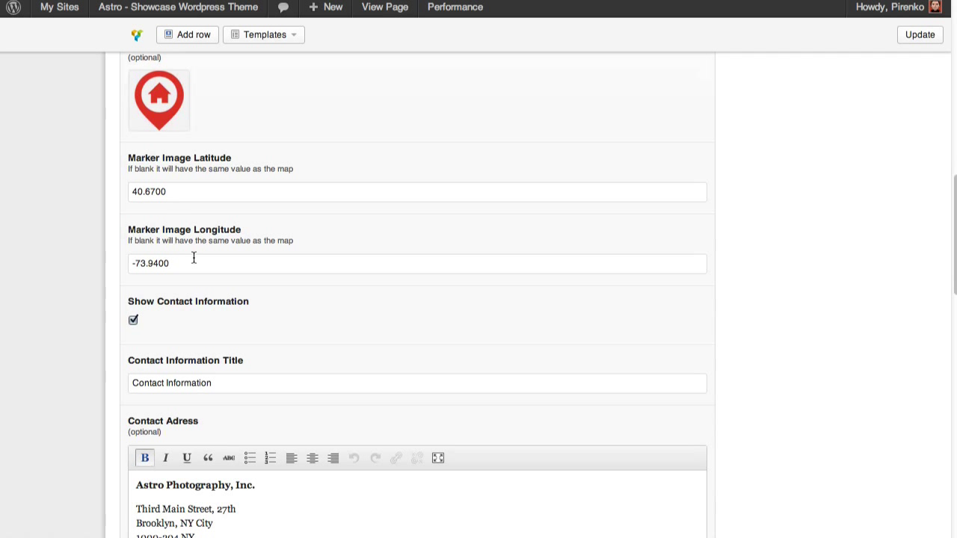
{"action": "scroll", "coordinate": [273, 296], "scroll_direction": "up", "scroll_amount": 1}
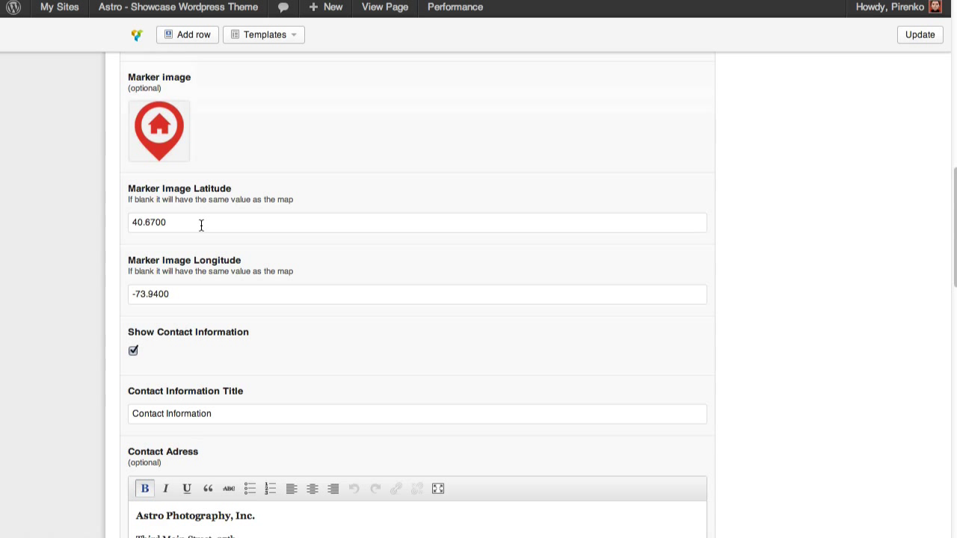
{"action": "scroll", "coordinate": [201, 224], "scroll_direction": "down", "scroll_amount": 5}
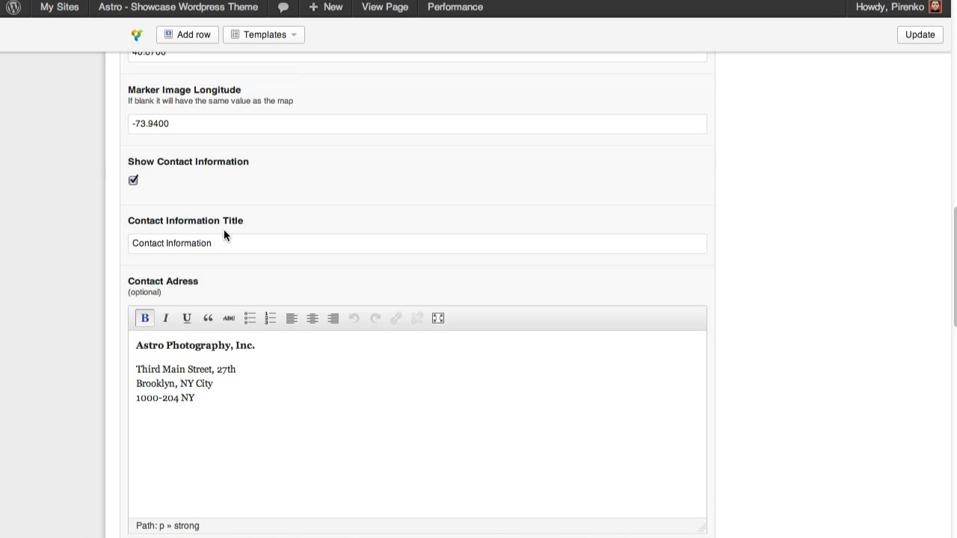
{"action": "scroll", "coordinate": [258, 260], "scroll_direction": "up", "scroll_amount": 2}
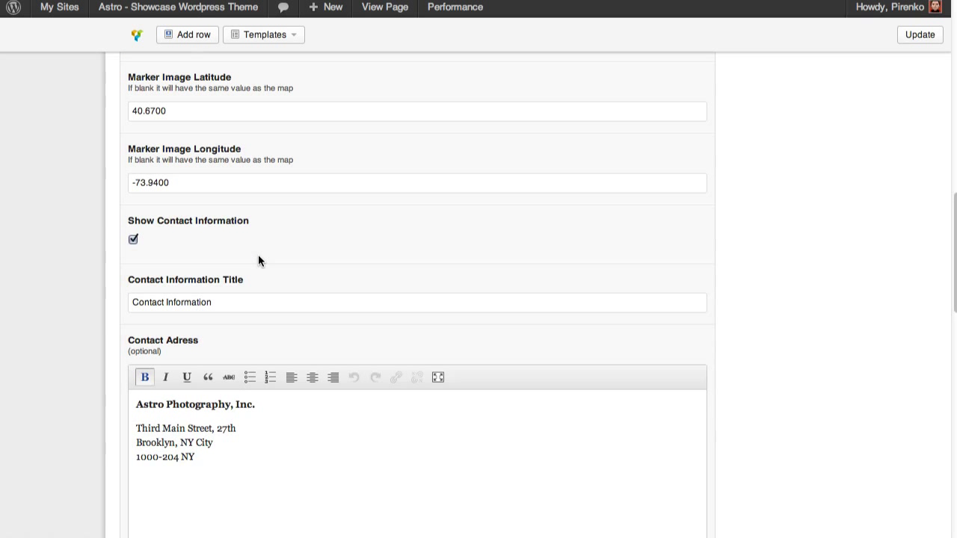
Step: Set the Contact page's map style to Midnight Commander, update the page, and reload the live Contact page
{"action": "scroll", "coordinate": [258, 260], "scroll_direction": "up", "scroll_amount": 7}
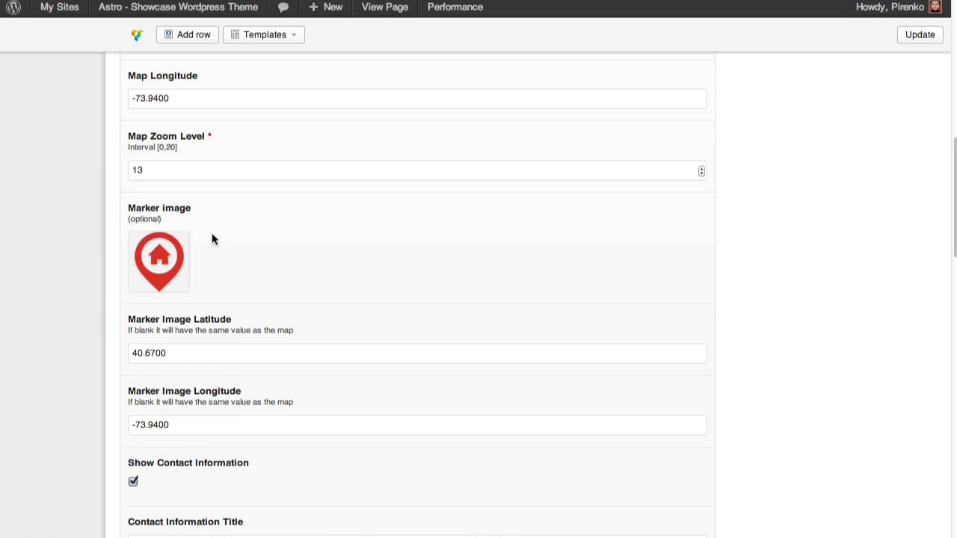
{"action": "scroll", "coordinate": [225, 224], "scroll_direction": "up", "scroll_amount": 5}
{"action": "scroll", "coordinate": [277, 209], "scroll_direction": "up", "scroll_amount": 2}
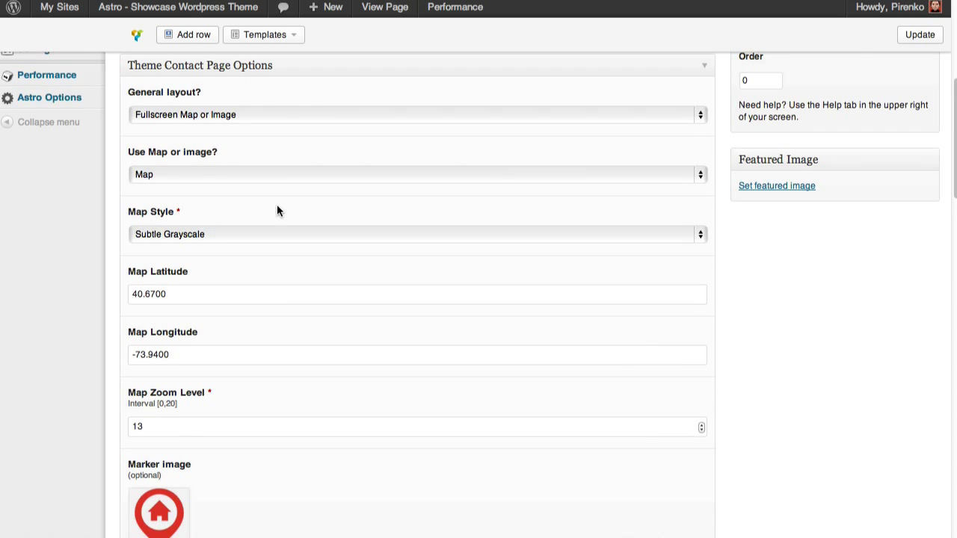
{"action": "scroll", "coordinate": [277, 210], "scroll_direction": "up", "scroll_amount": 1}
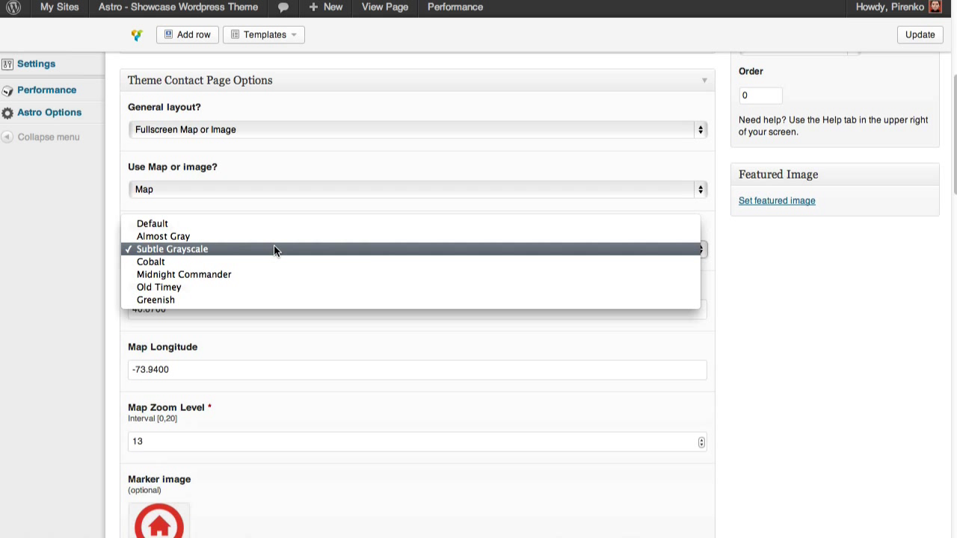
{"action": "left_click", "coordinate": [276, 273]}
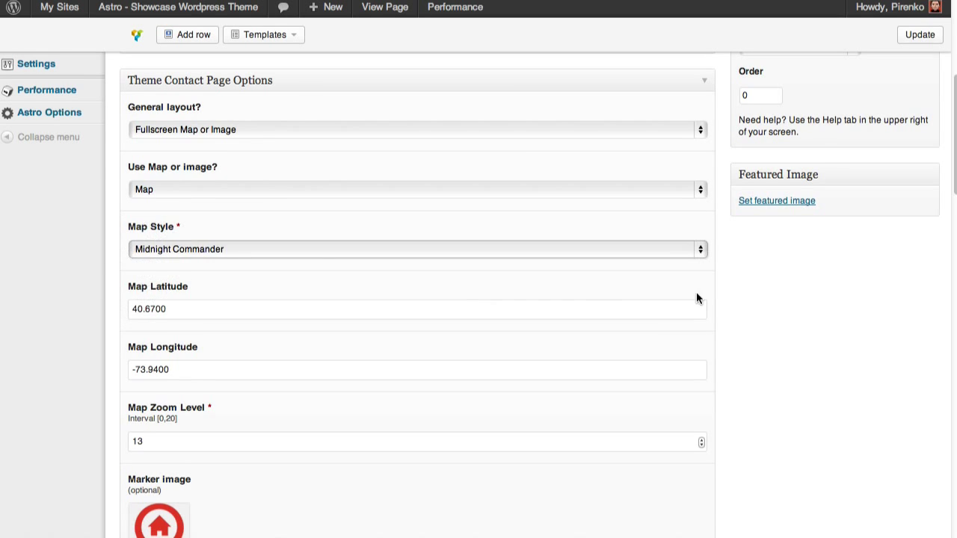
{"action": "scroll", "coordinate": [696, 297], "scroll_direction": "up", "scroll_amount": 5}
{"action": "left_click", "coordinate": [903, 236]}
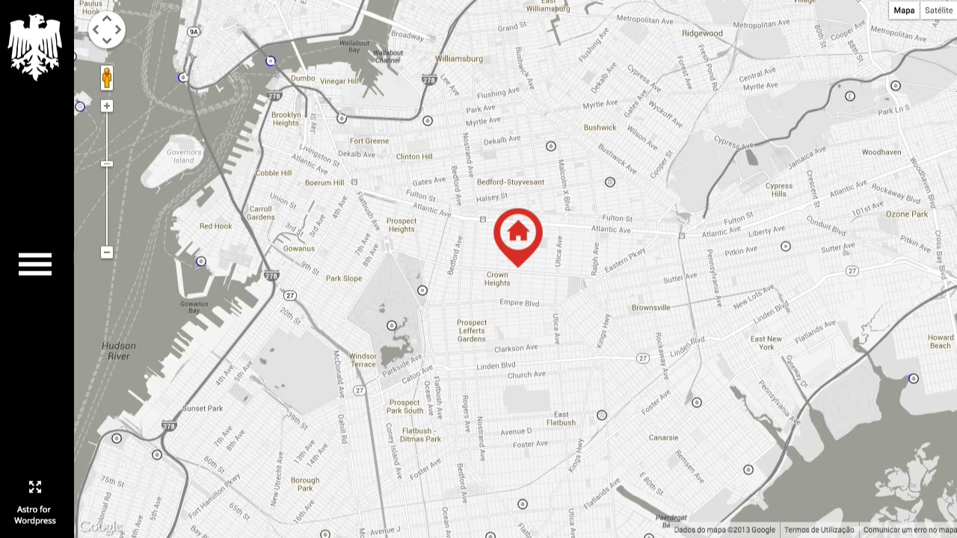
{"action": "key", "text": "super+r"}
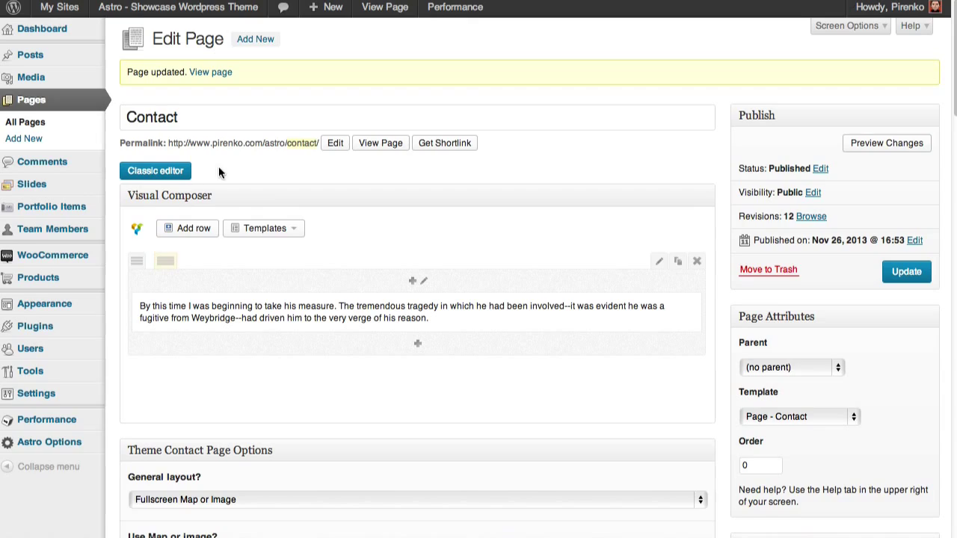
Step: Set the Contact page's map style to Subtle Grayscale and update the page
{"action": "scroll", "coordinate": [232, 217], "scroll_direction": "down", "scroll_amount": 5}
{"action": "scroll", "coordinate": [232, 217], "scroll_direction": "down", "scroll_amount": 2}
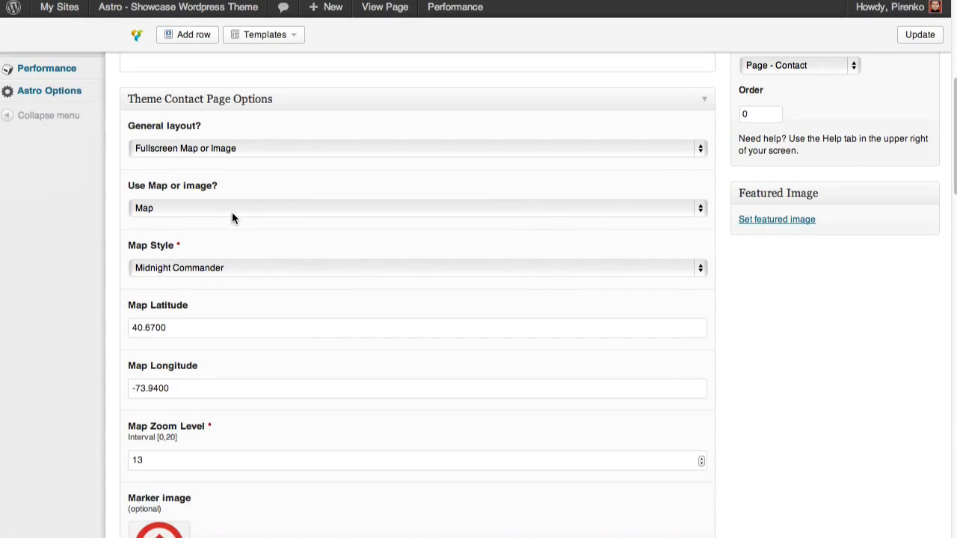
{"action": "left_click", "coordinate": [253, 267]}
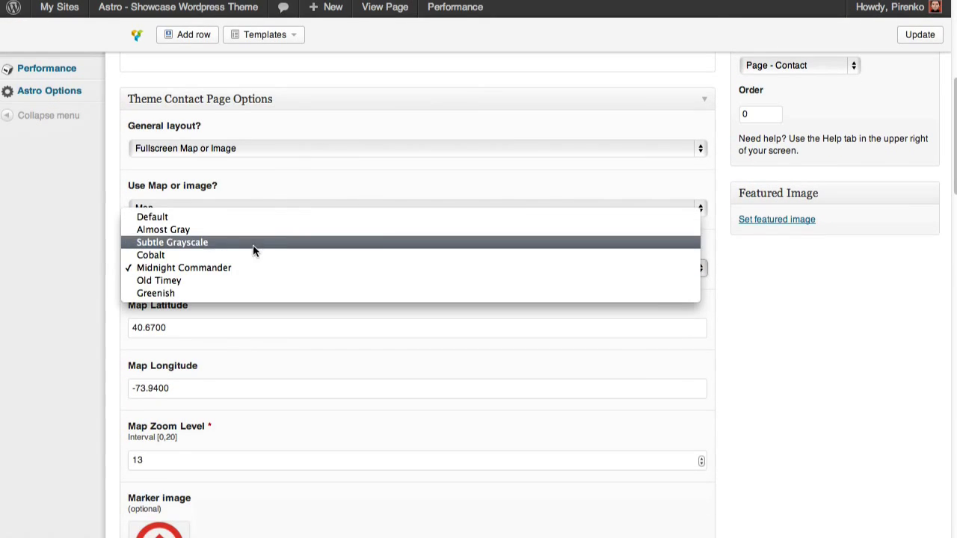
{"action": "left_click", "coordinate": [253, 245]}
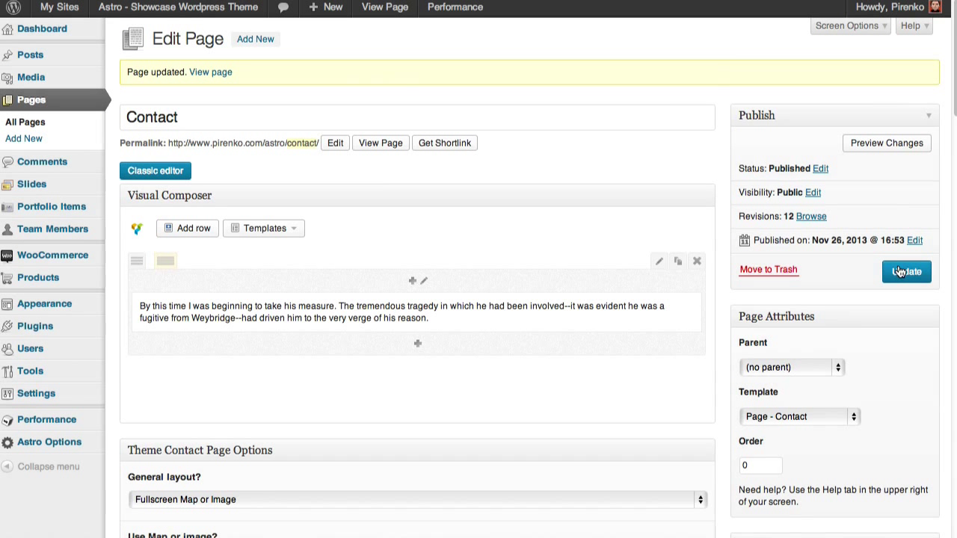
{"action": "left_click", "coordinate": [905, 271]}
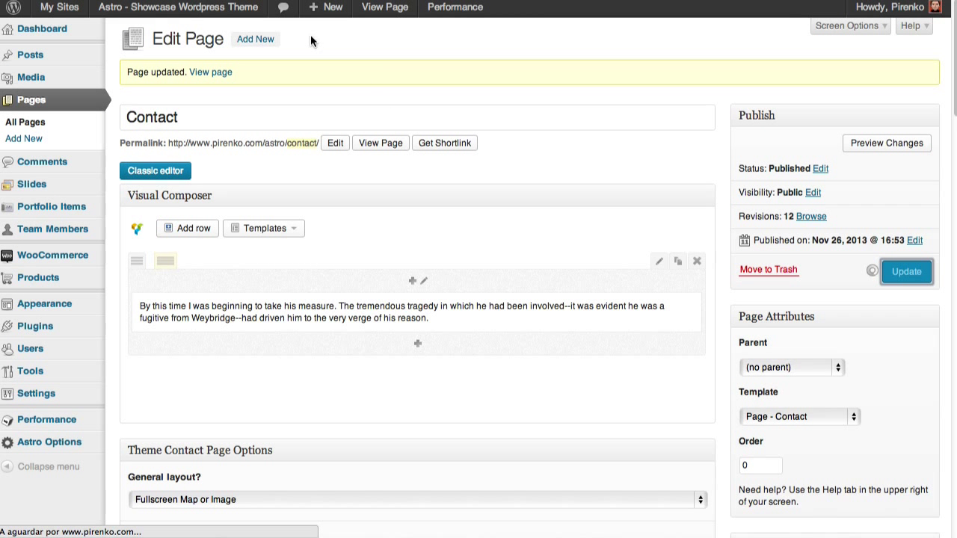